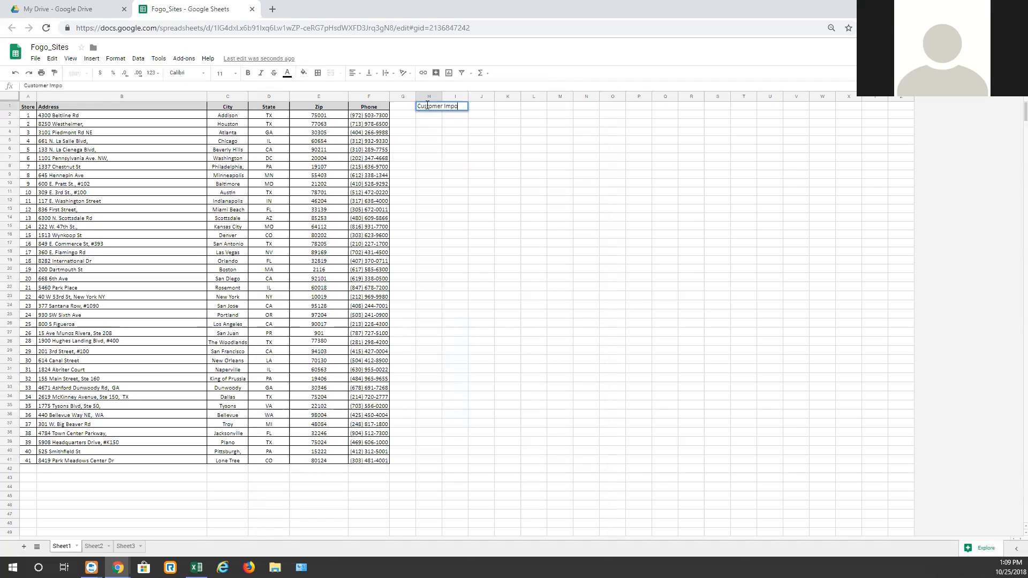
Step: Rename the H1 column header to Customer Name
left_click(604, 199)
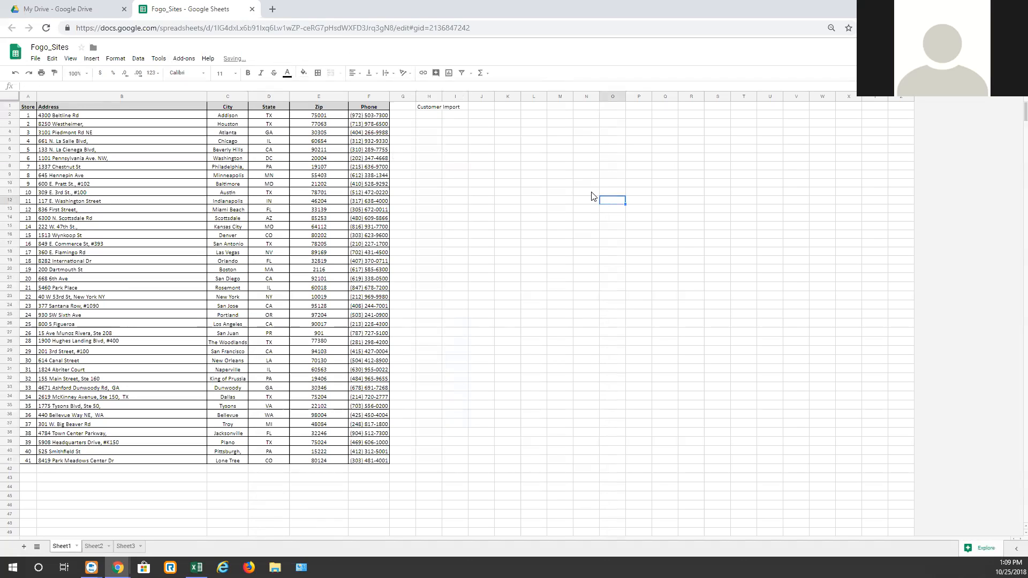
double_click(441, 105)
double_click(455, 106)
type("Name")
left_click(772, 367)
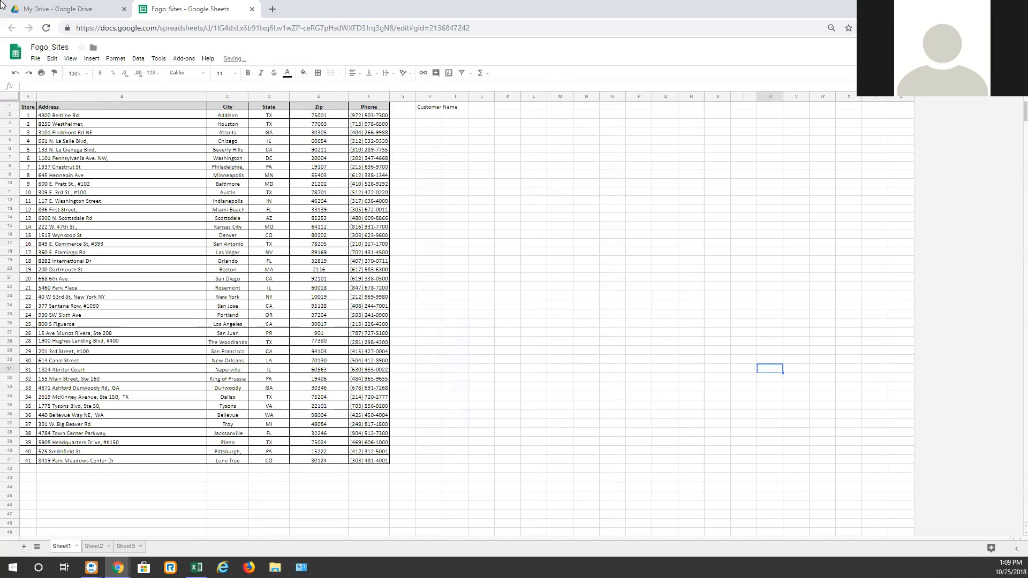
Step: Leave the Drive file preview and go to the TST wiki site
left_click(21, 9)
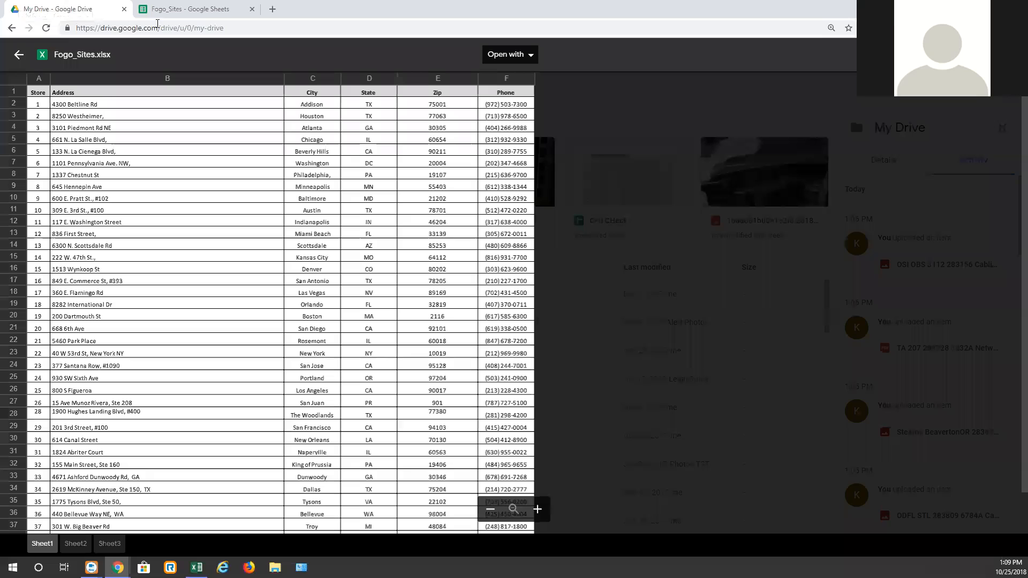
left_click(15, 47)
left_click(76, 28)
type("tst")
key("Return")
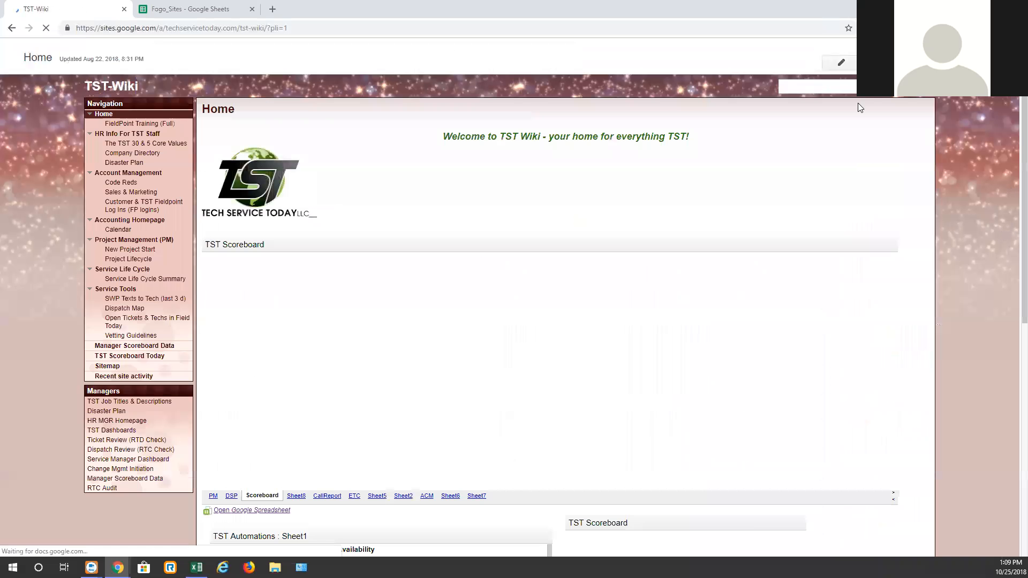
Step: Search the wiki for new customer and open the Setting Up a New Client page
left_click(789, 87)
type("new customer")
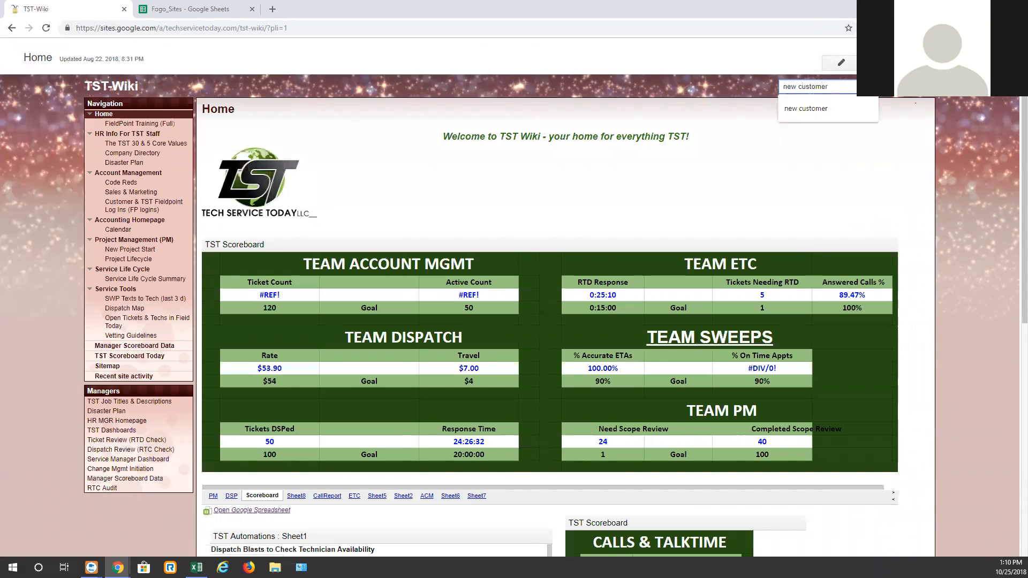
key("Return")
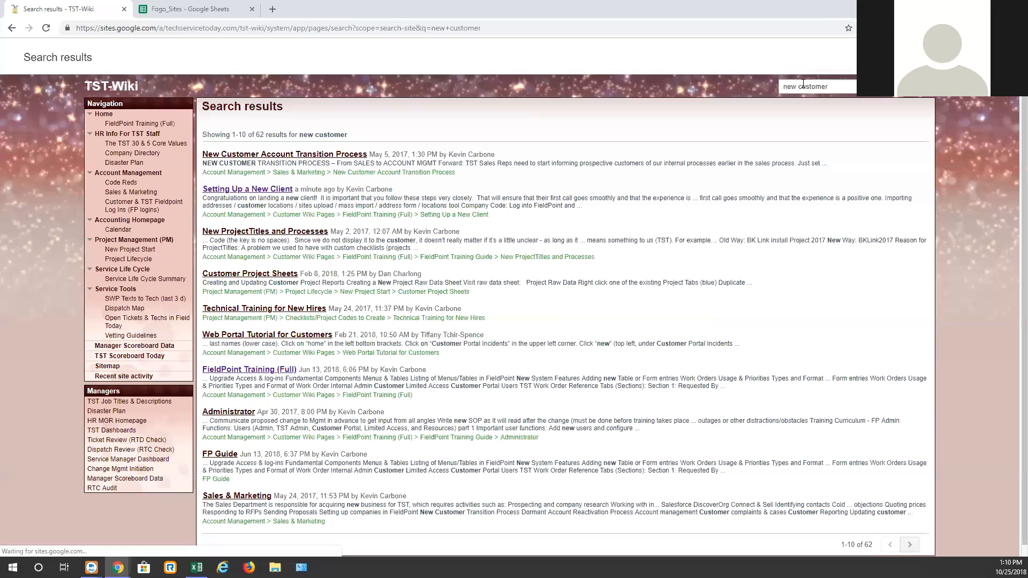
left_click(258, 190)
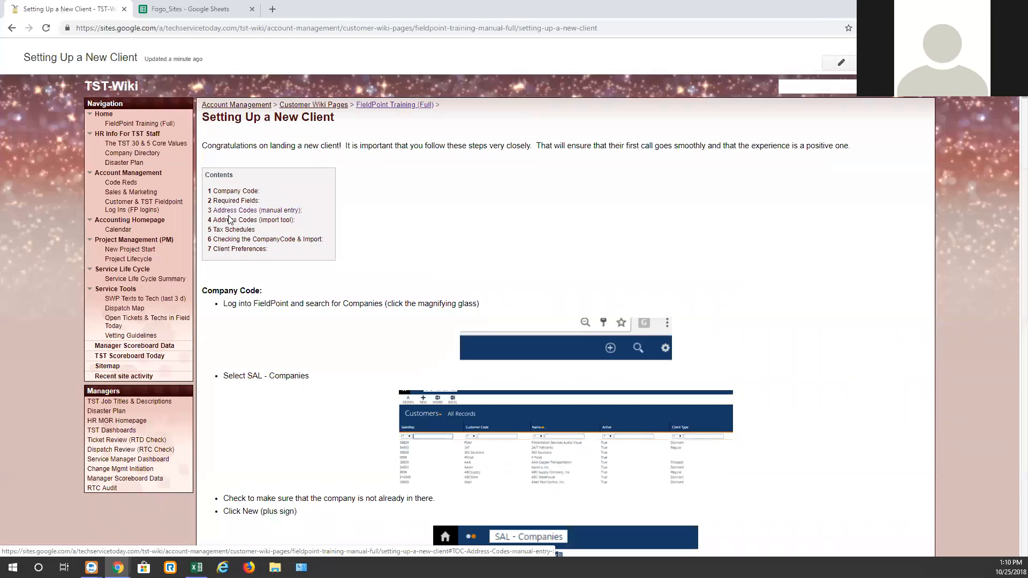
Step: Jump to the Address Codes (import tool) section, download the AddressImportTemplate file and open it
left_click(279, 225)
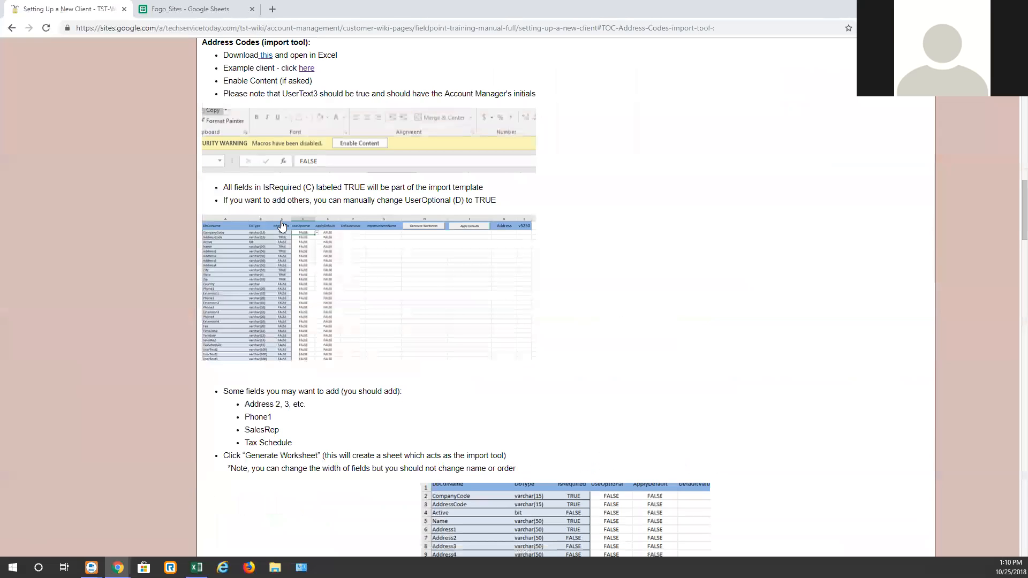
left_click(265, 55)
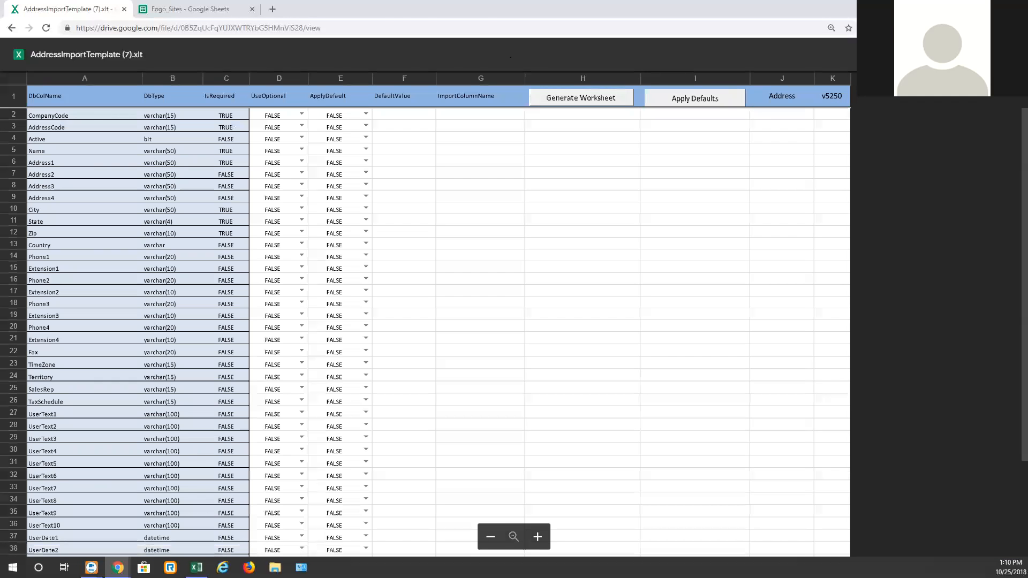
left_click(933, 55)
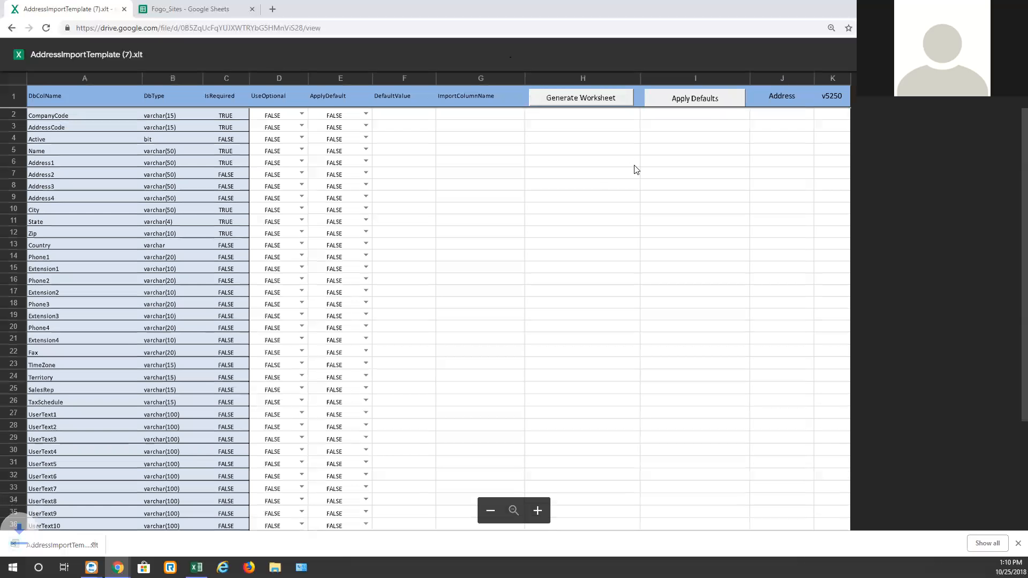
left_click(61, 545)
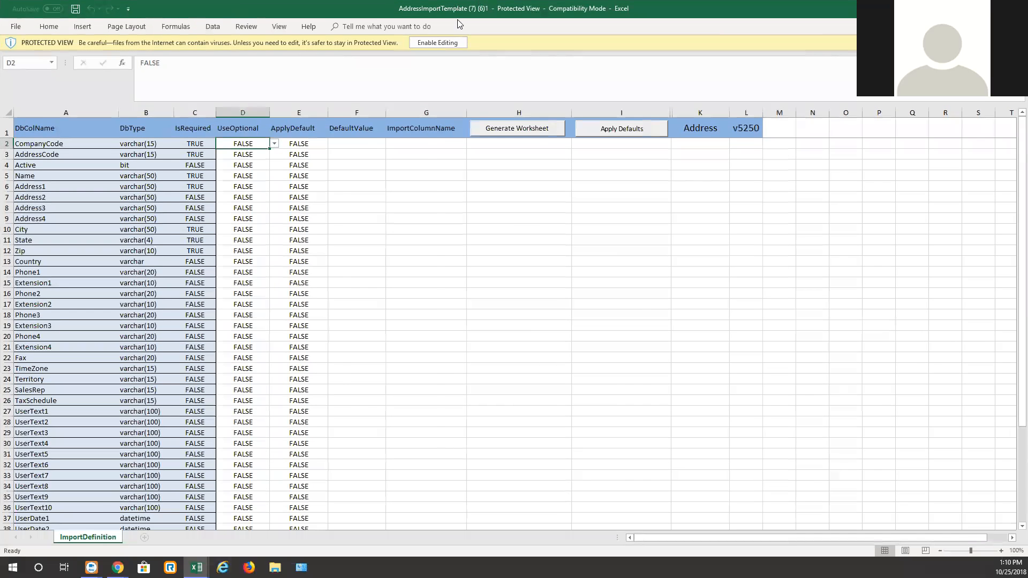
Step: Return to the wiki page and open the example client spreadsheet
left_click(440, 44)
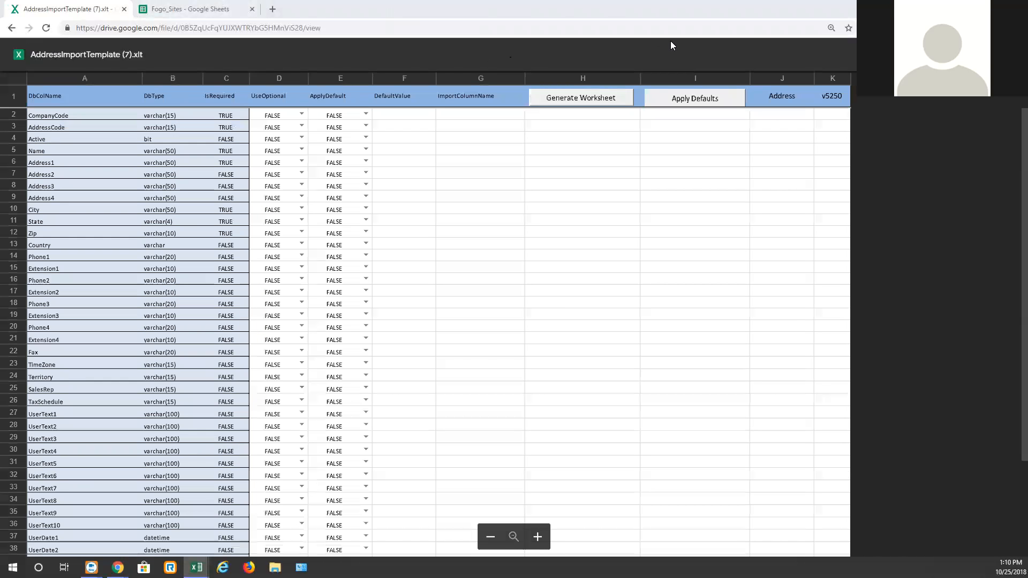
left_click(11, 27)
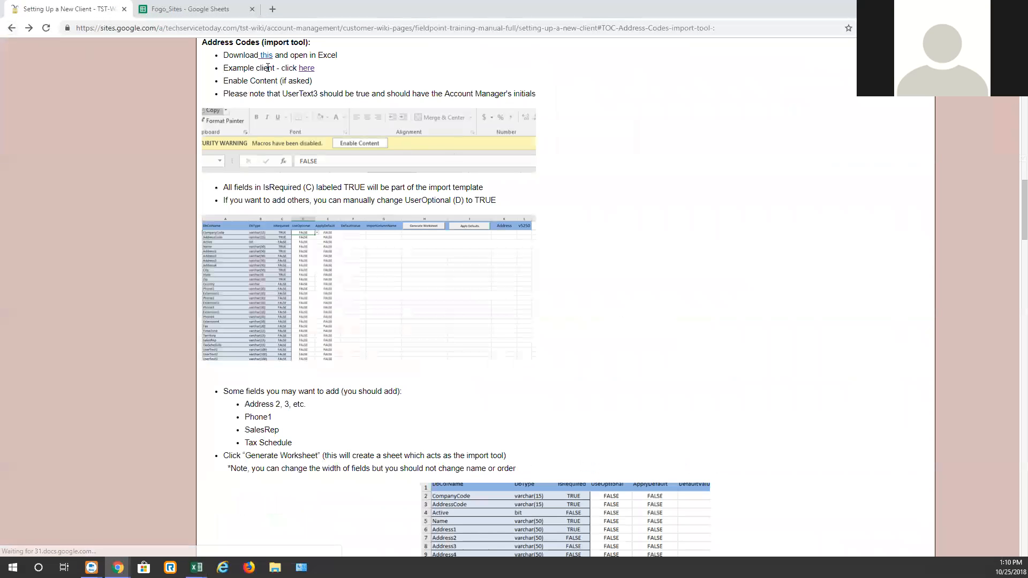
left_click(307, 68)
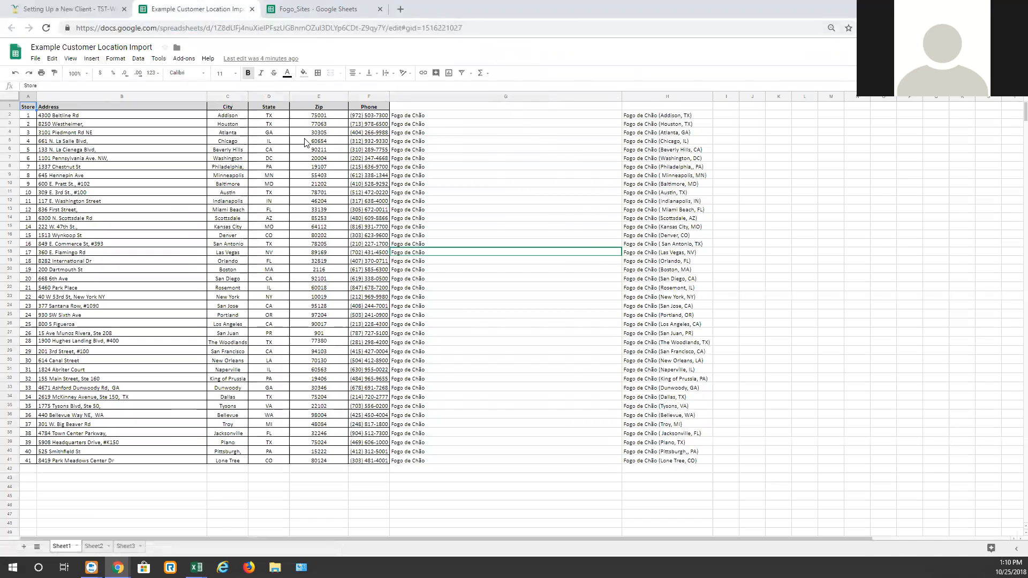
Step: Examine the example sheet's company name column and the formula in its customer name column
left_click_drag(433, 116, 435, 461)
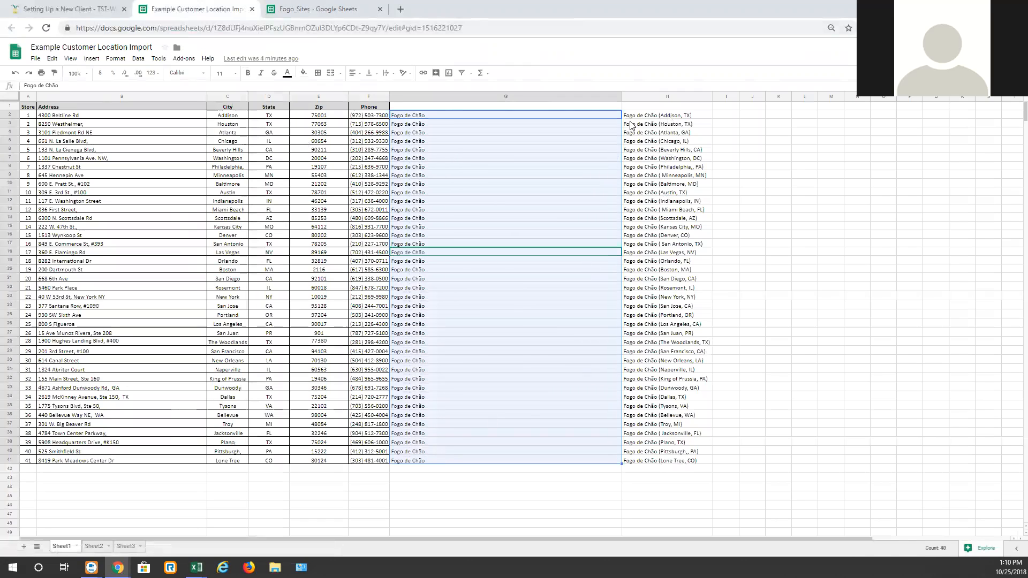
left_click(649, 114)
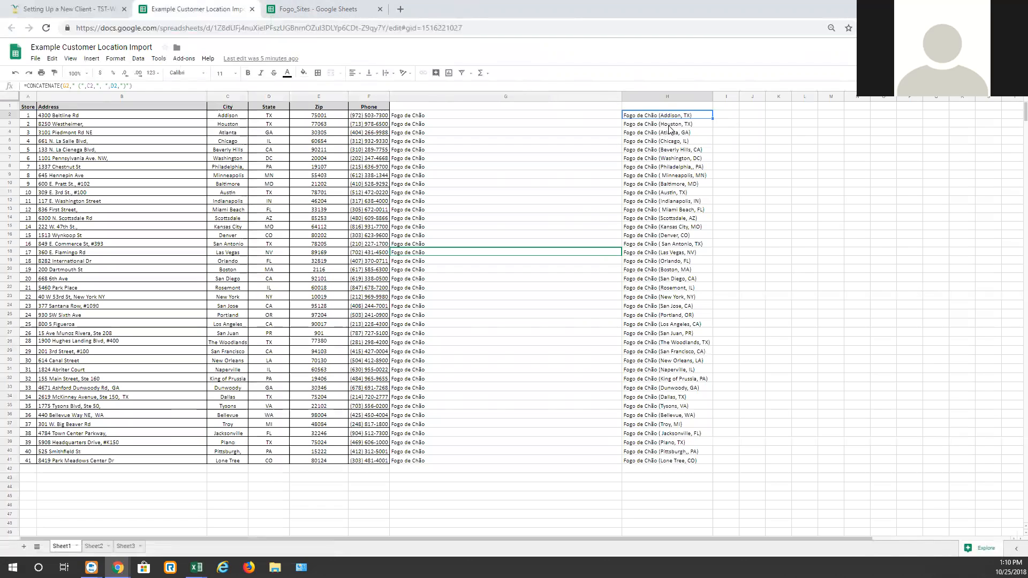
left_click(338, 9)
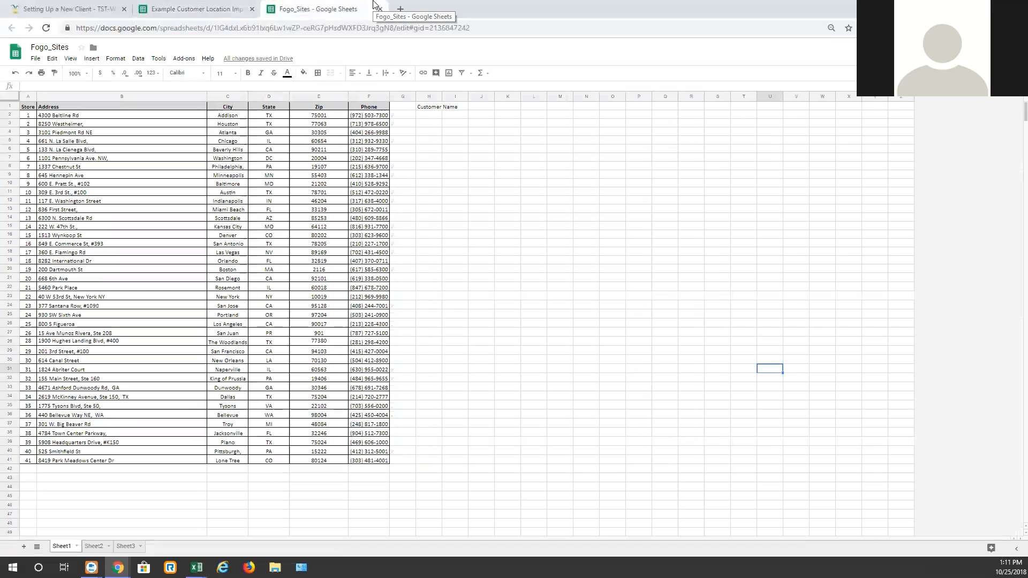
left_click(488, 237)
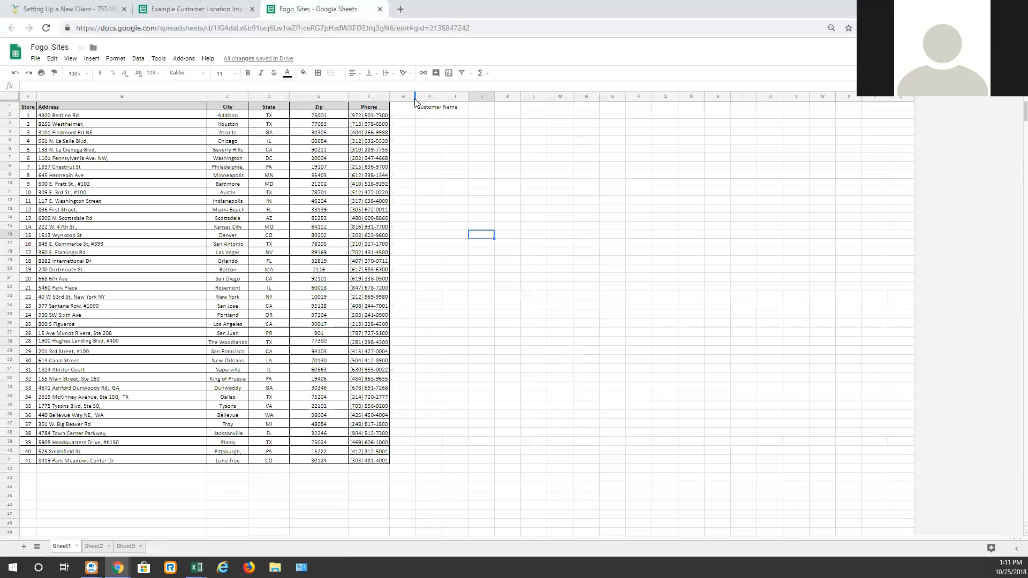
Step: Widen column G in Fogo_Sites and label it Generic Co Name
left_click_drag(432, 100, 478, 100)
left_click(441, 106)
type("Generic Co Name")
Step: Copy the Fogo de Chão company names from the example sheet into G2:G41 of Fogo_Sites
left_click(204, 9)
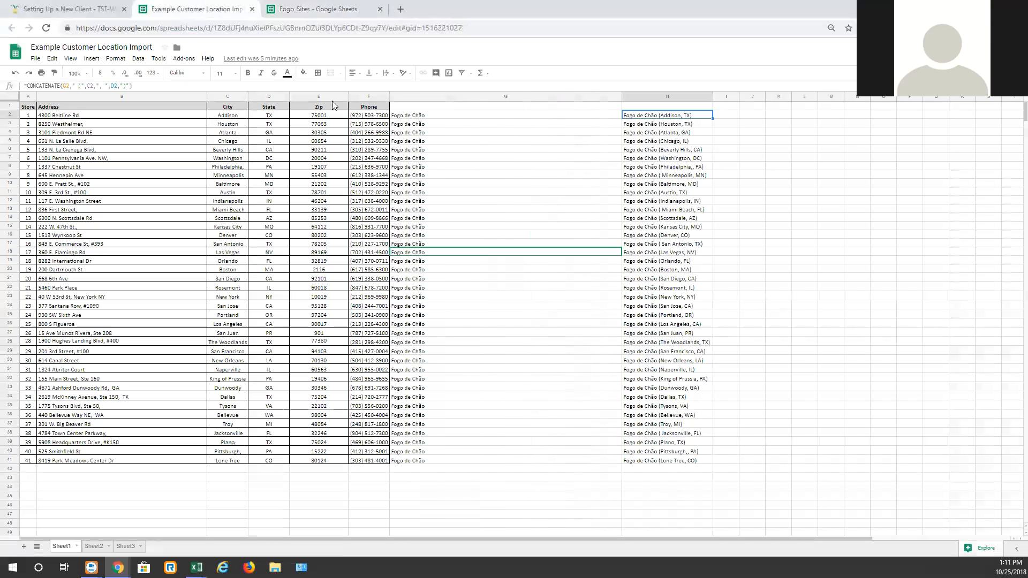
left_click_drag(414, 115, 457, 461)
key("ctrl+c")
left_click(332, 9)
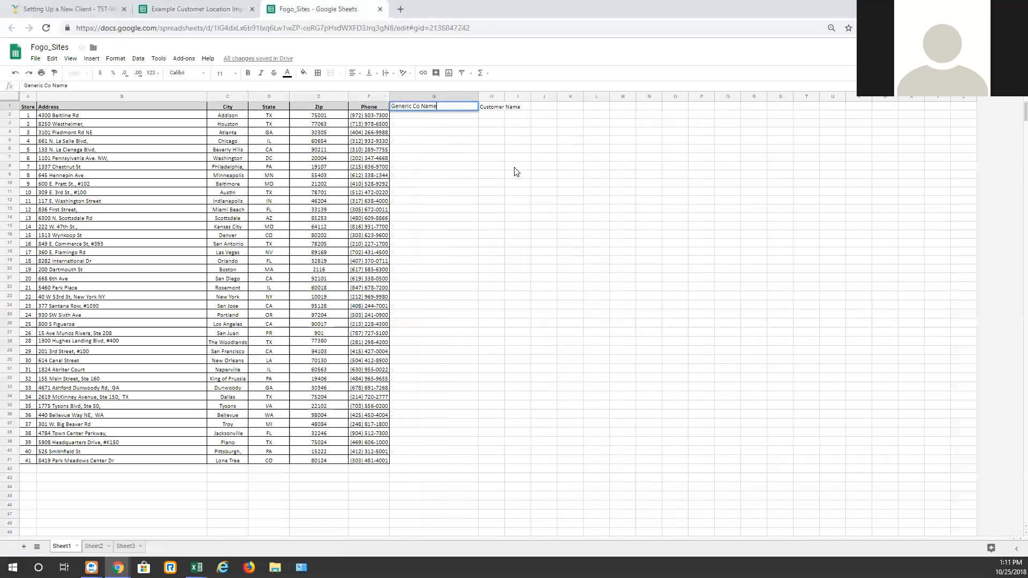
left_click(425, 120)
key("ctrl+v")
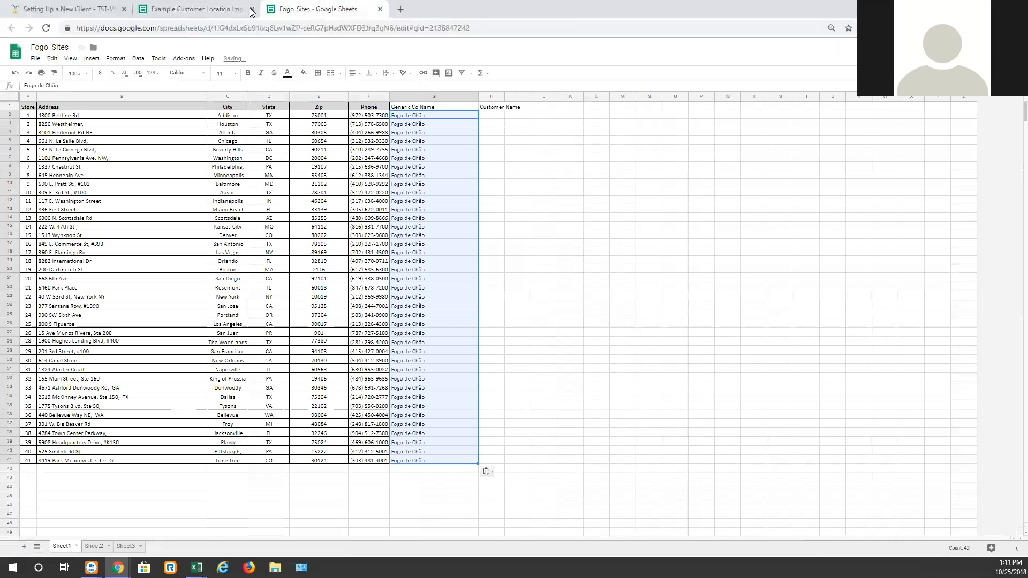
Step: Copy the example's =CONCATENATE(G2," (",C2,", ",D2,")") formula into H2 and fill it down to row 41
left_click(209, 9)
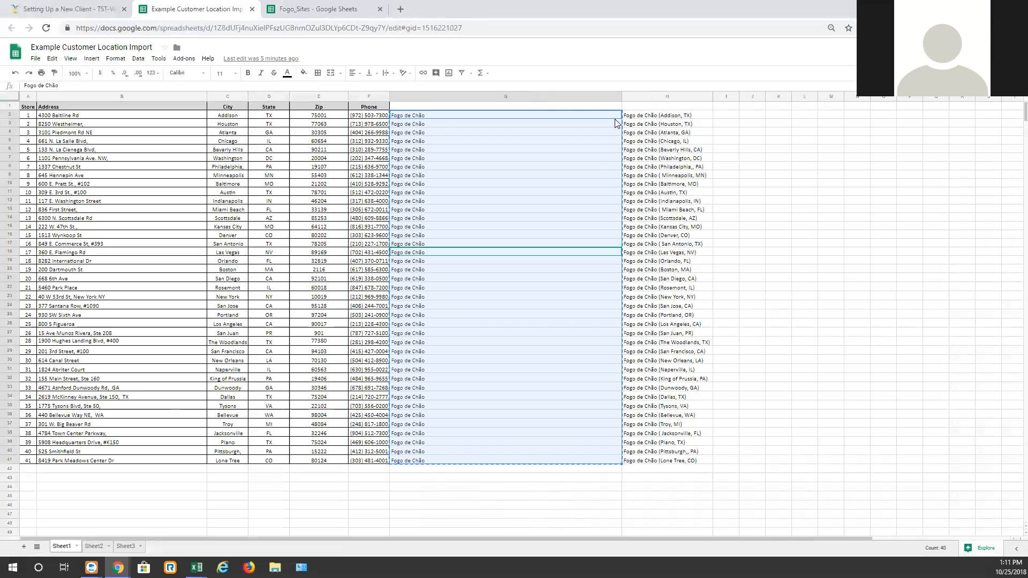
left_click(652, 120)
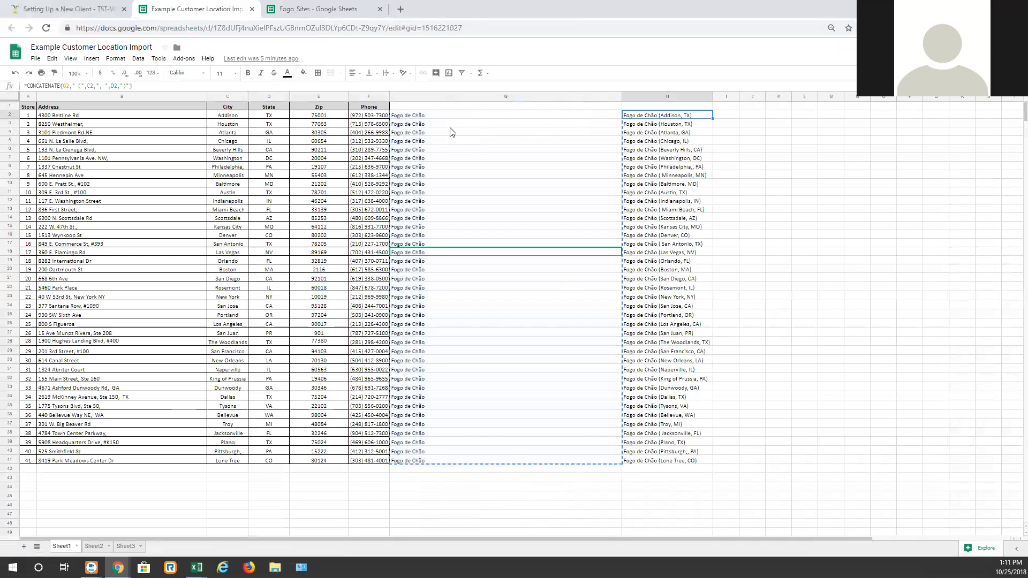
triple_click(137, 86)
left_click(312, 8)
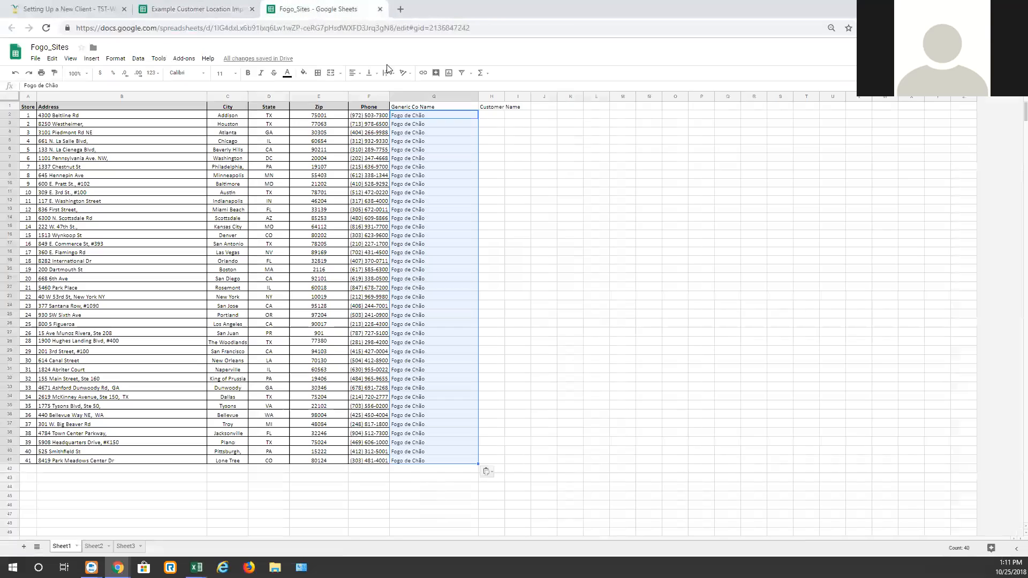
left_click(493, 117)
key("ctrl+v")
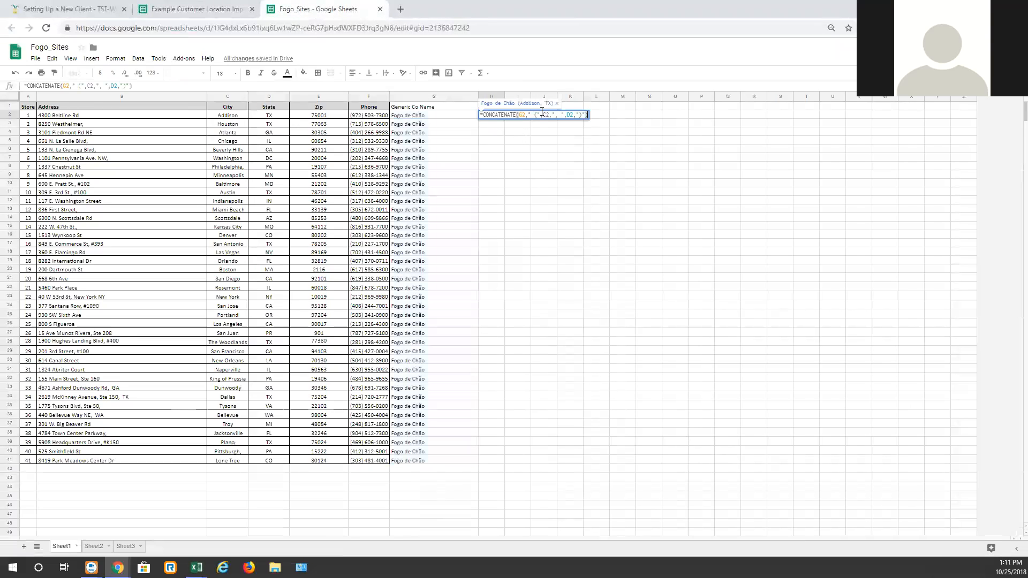
key("Return")
left_click(496, 115)
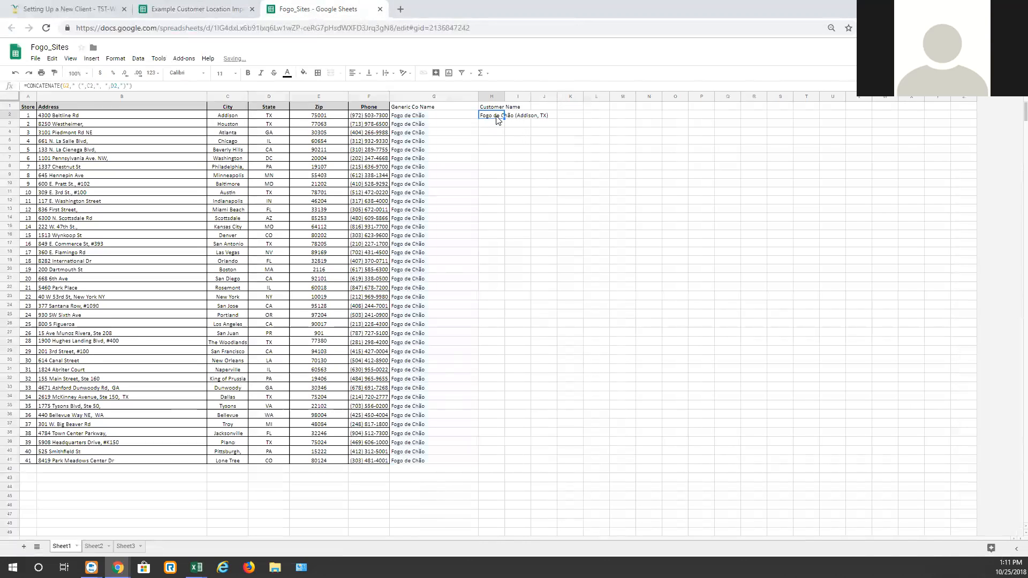
left_click_drag(503, 119, 503, 463)
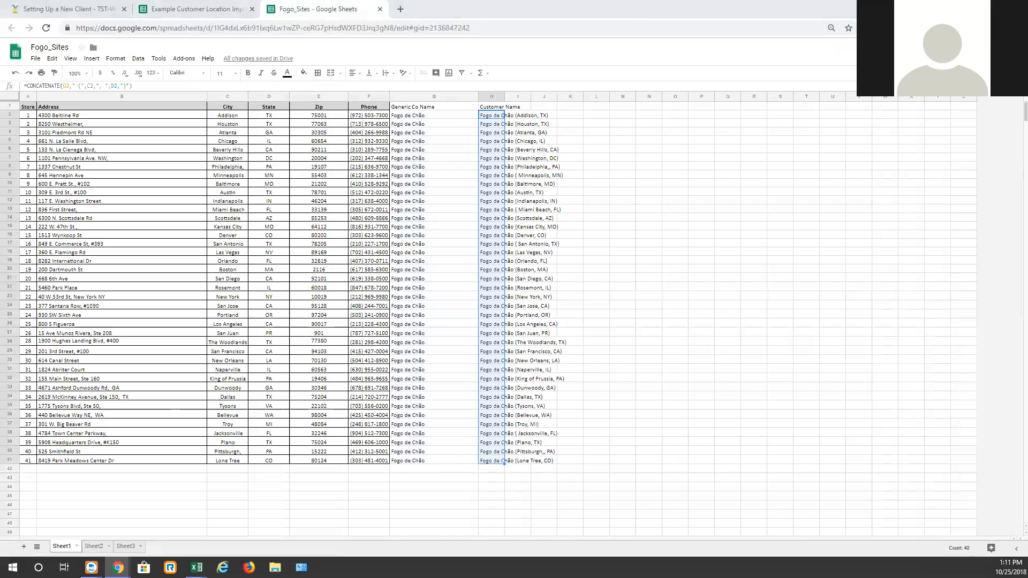
Step: Enable content in the downloaded import template in Excel
left_click_drag(0, 5, 493, 5)
left_click(444, 44)
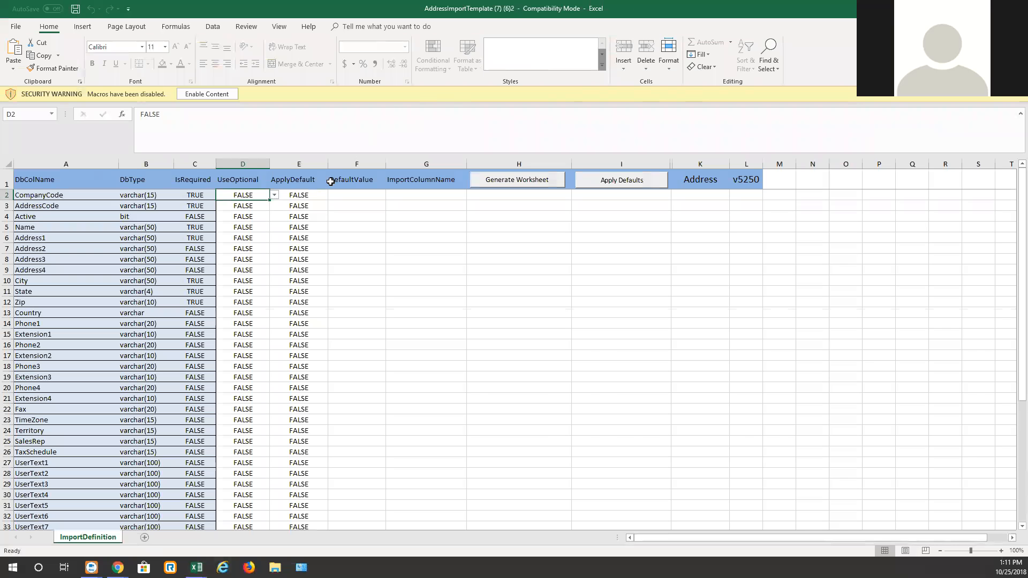
left_click(207, 94)
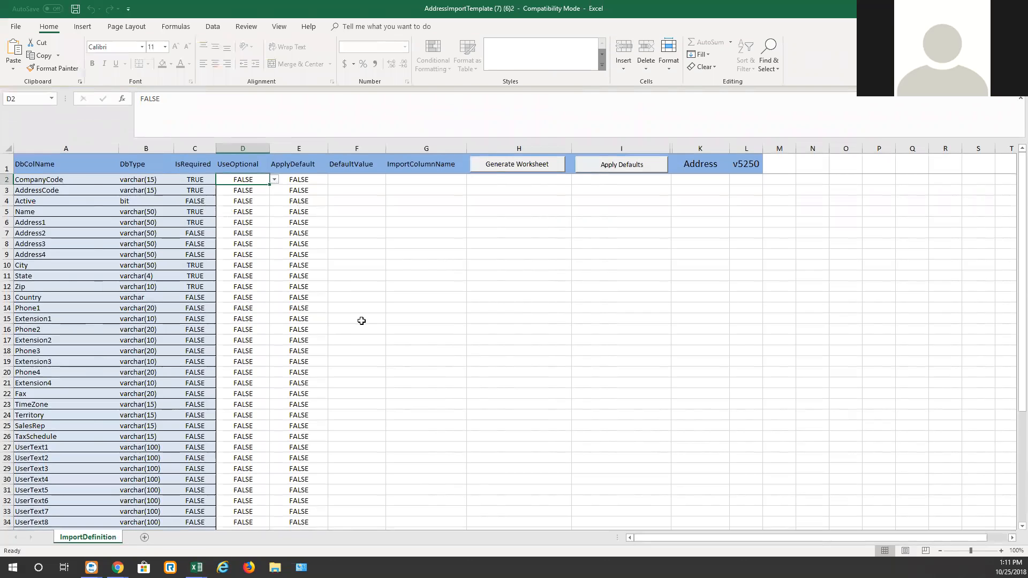
Step: Set Phone1's UseOptional value to TRUE in the template
scroll(358, 321, "down", 6)
scroll(359, 320, "up", 5)
scroll(353, 310, "up", 1)
left_click(236, 308)
type("TRUE")
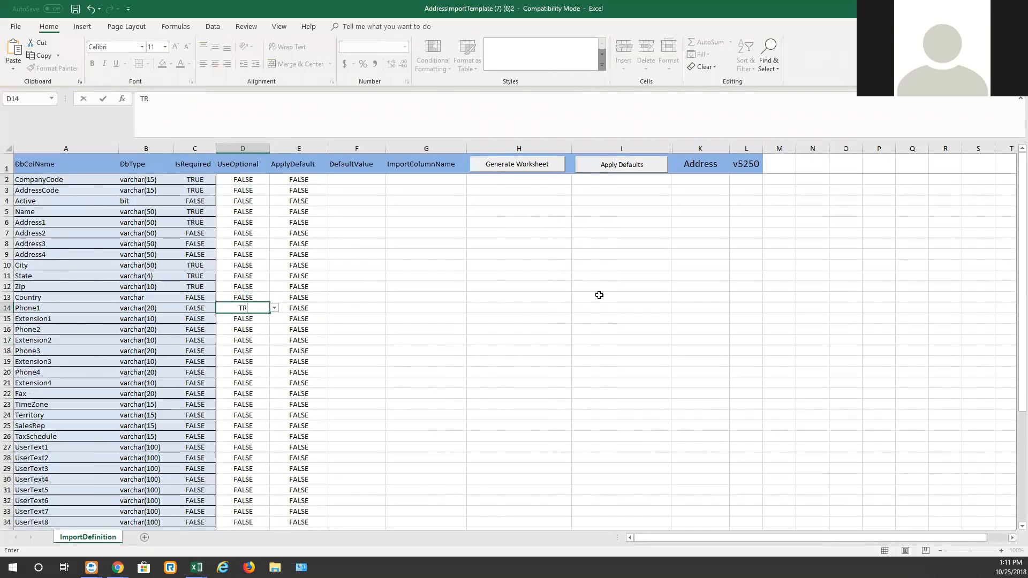
left_click(522, 276)
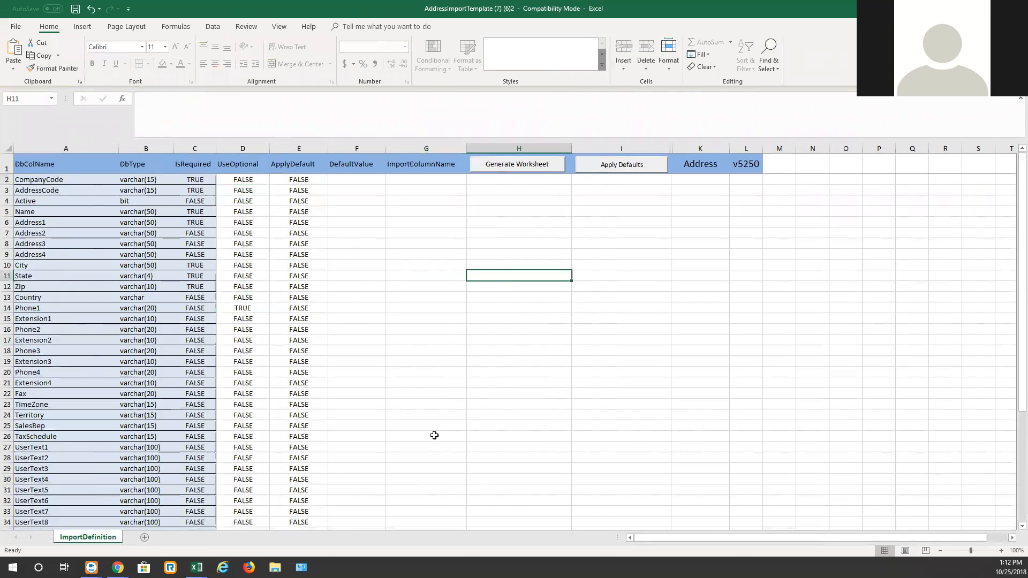
Step: Scroll through the template's field list to review the other optional fields
scroll(286, 353, "down", 3)
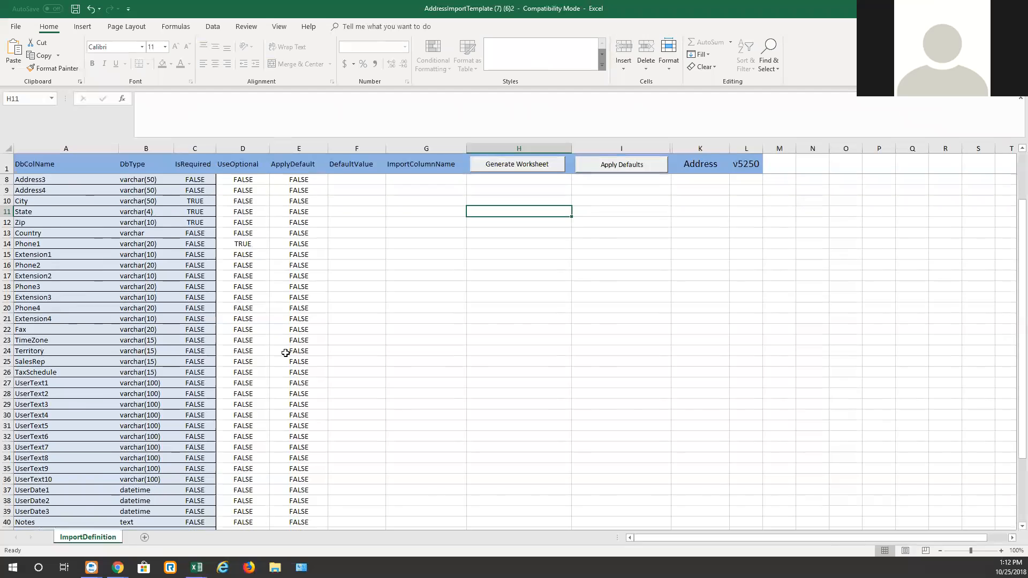
scroll(285, 353, "down", 3)
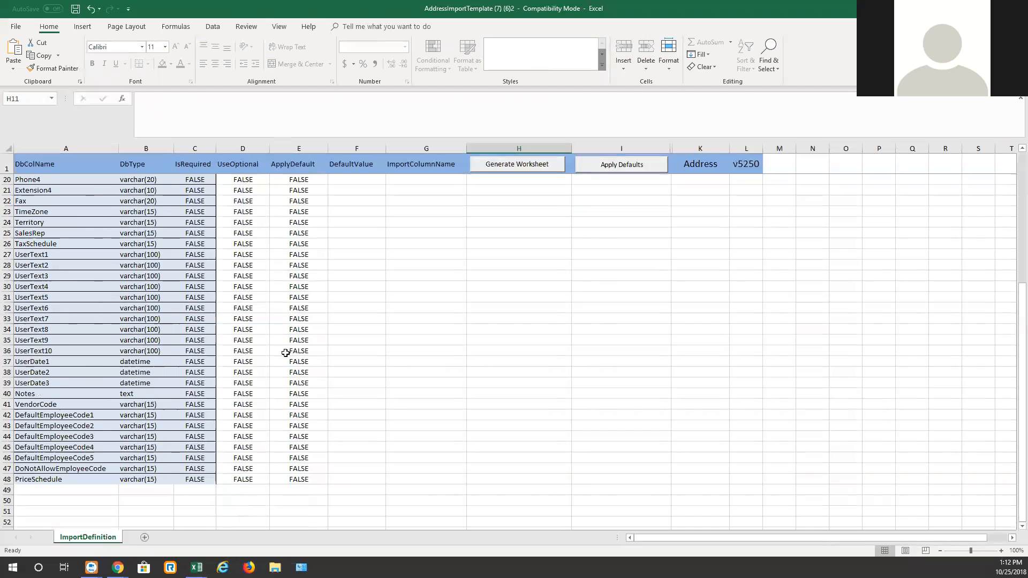
scroll(285, 353, "up", 6)
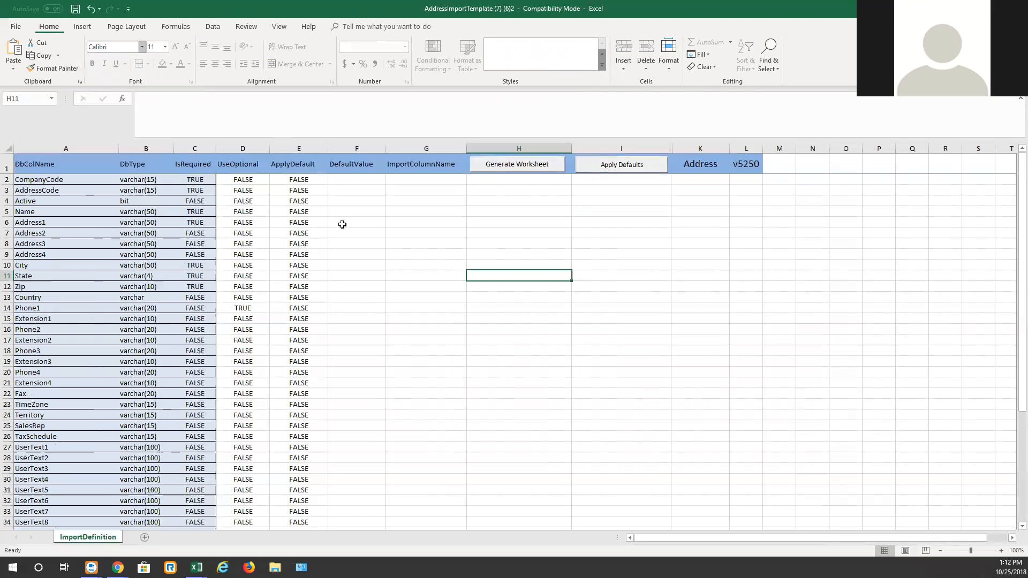
left_click(254, 309)
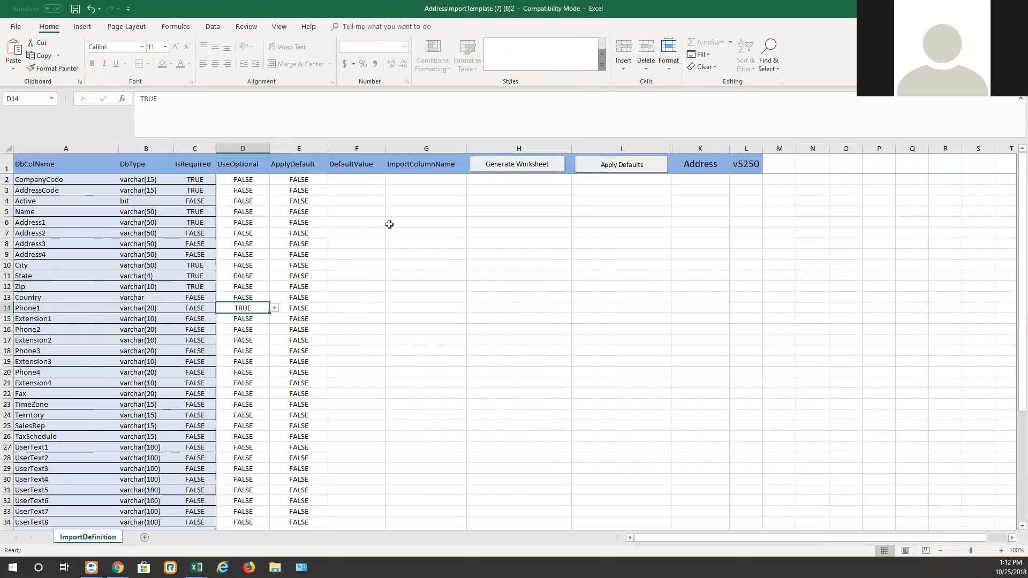
Step: Generate the DataImport worksheet from the import definition and widen its CompanyCode-to-Phone1 columns
left_click(450, 294)
left_click(517, 164)
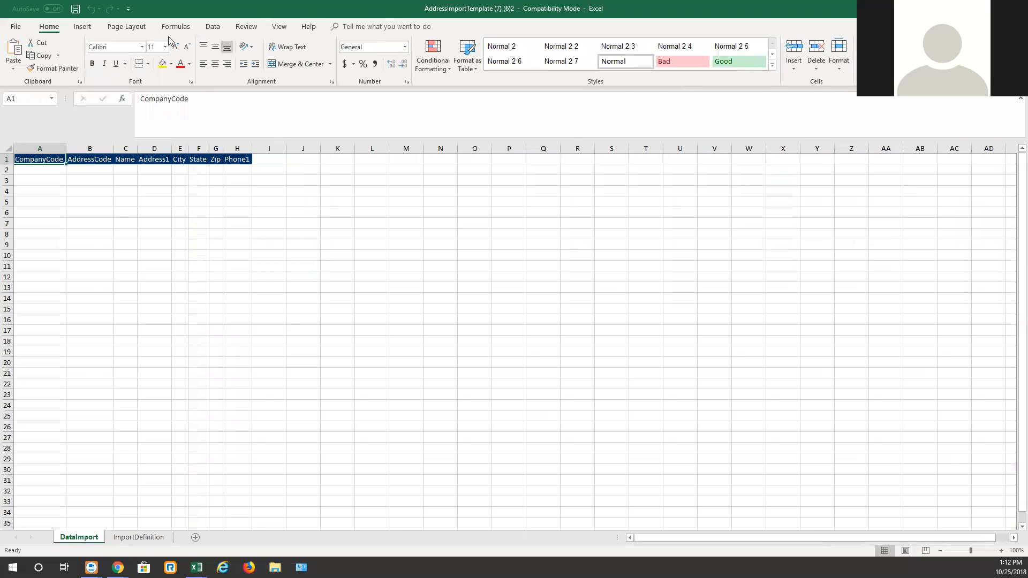
left_click_drag(113, 149, 432, 155)
left_click_drag(519, 225, 535, 234)
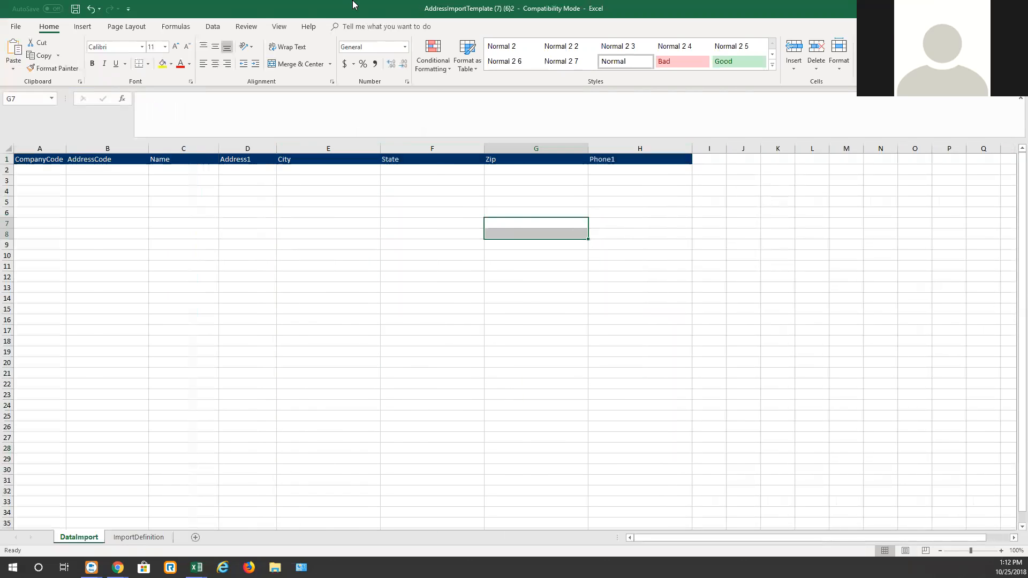
Step: Copy the store numbers from Fogo_Sites and paste them as values into the AddressCode column
key("alt+Tab")
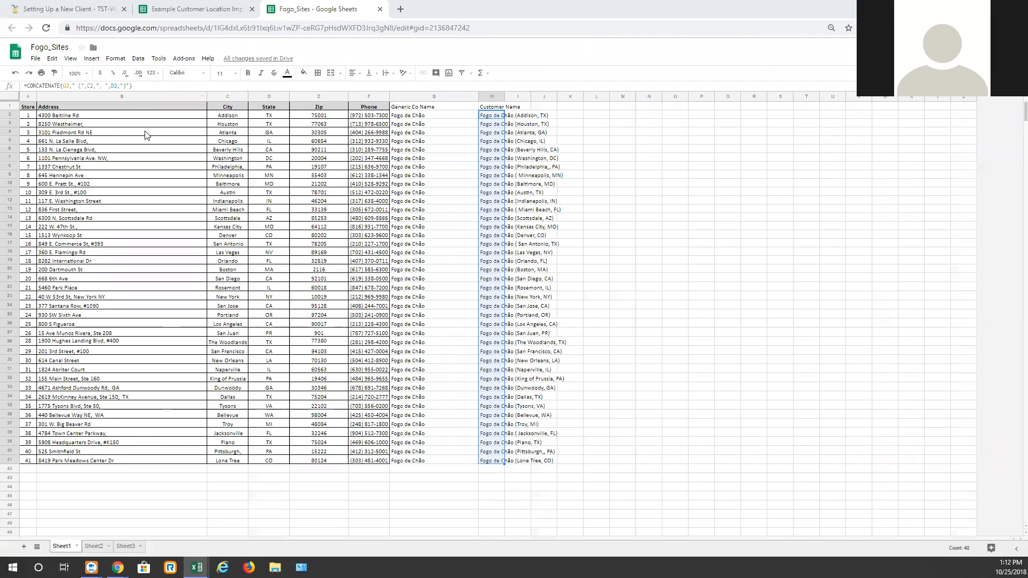
left_click(203, 192)
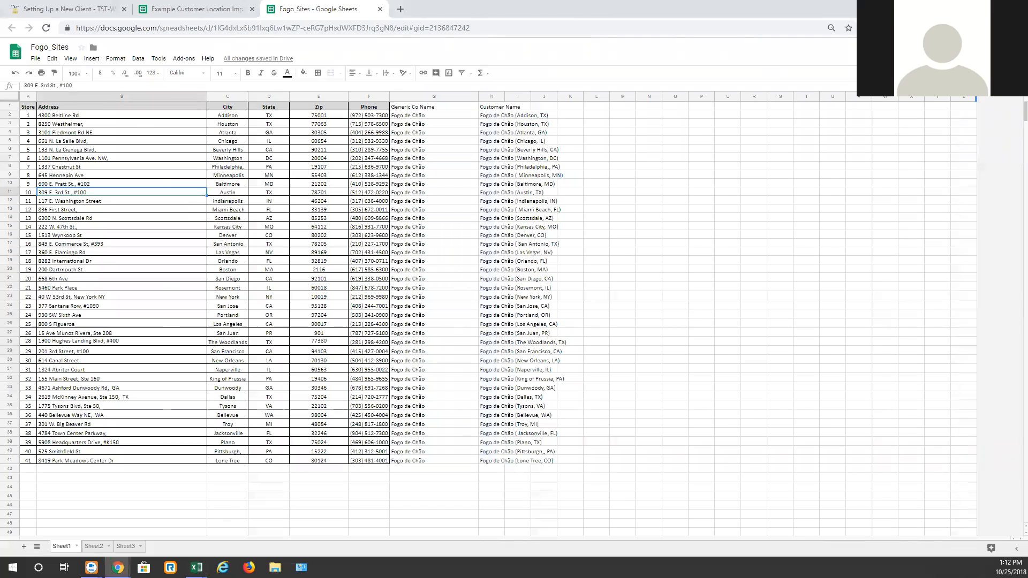
key("alt+Tab")
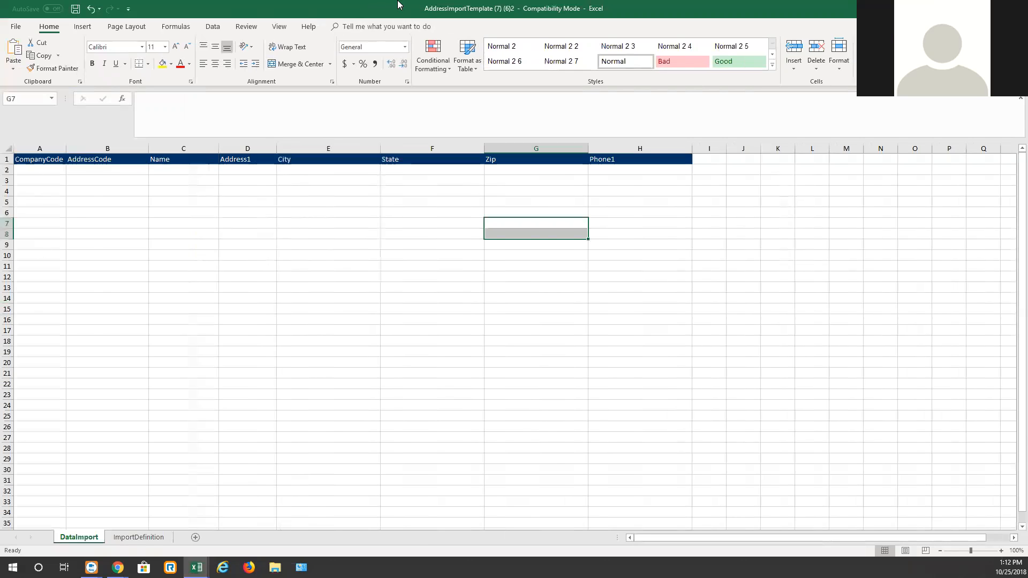
key("alt+Tab")
left_click(369, 218)
left_click_drag(26, 118, 26, 463)
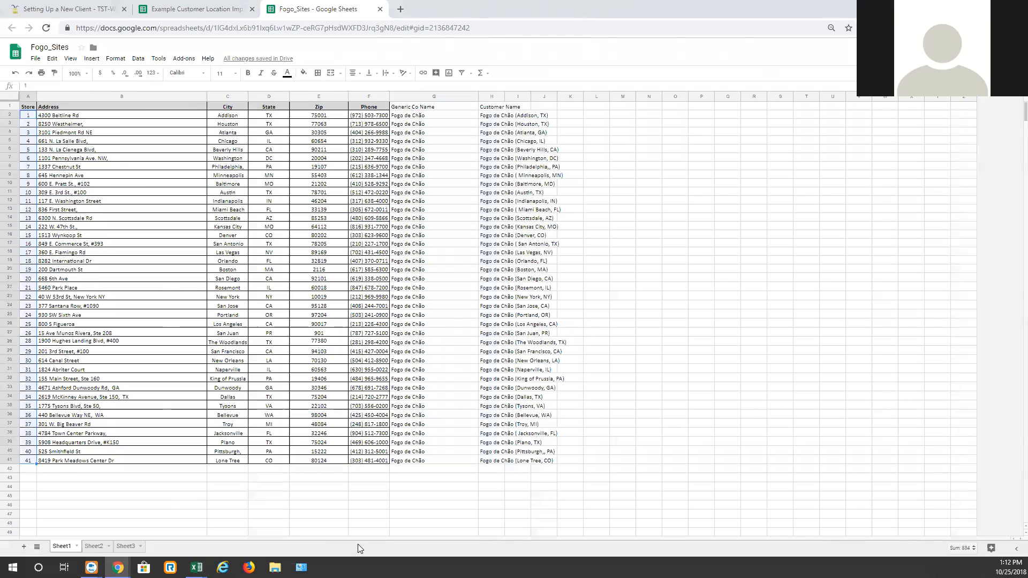
key("alt+Tab")
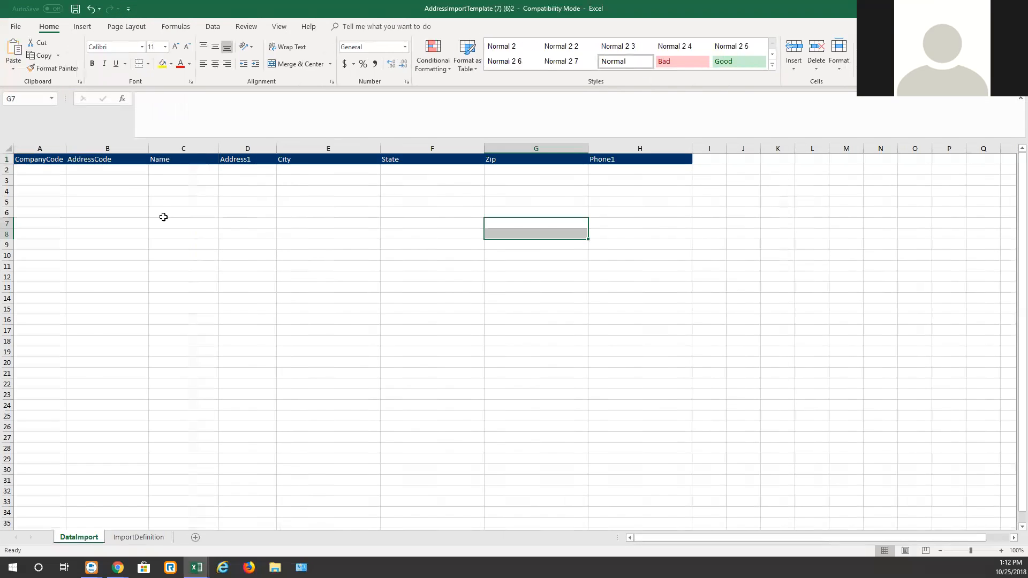
left_click(99, 169)
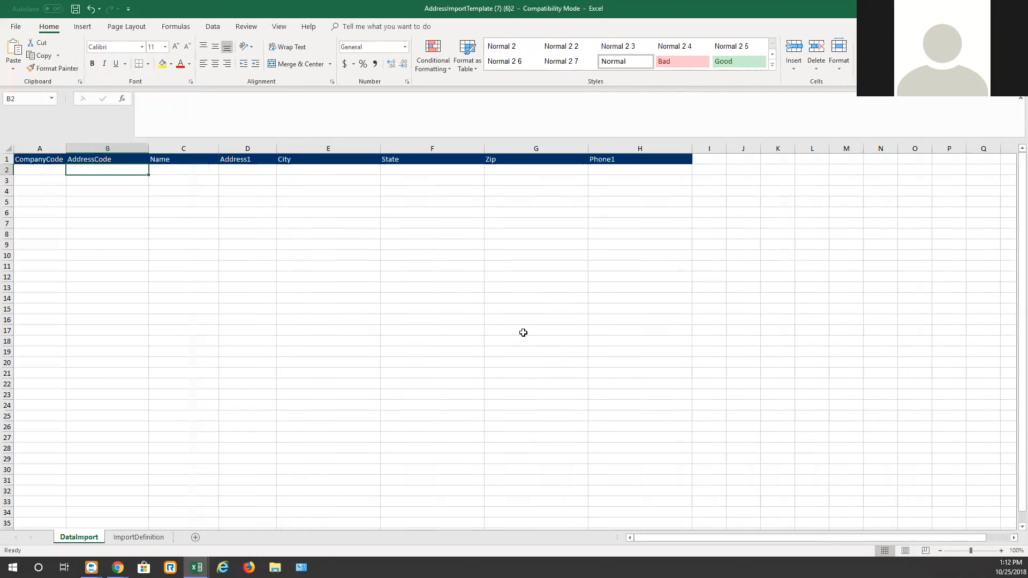
right_click(100, 169)
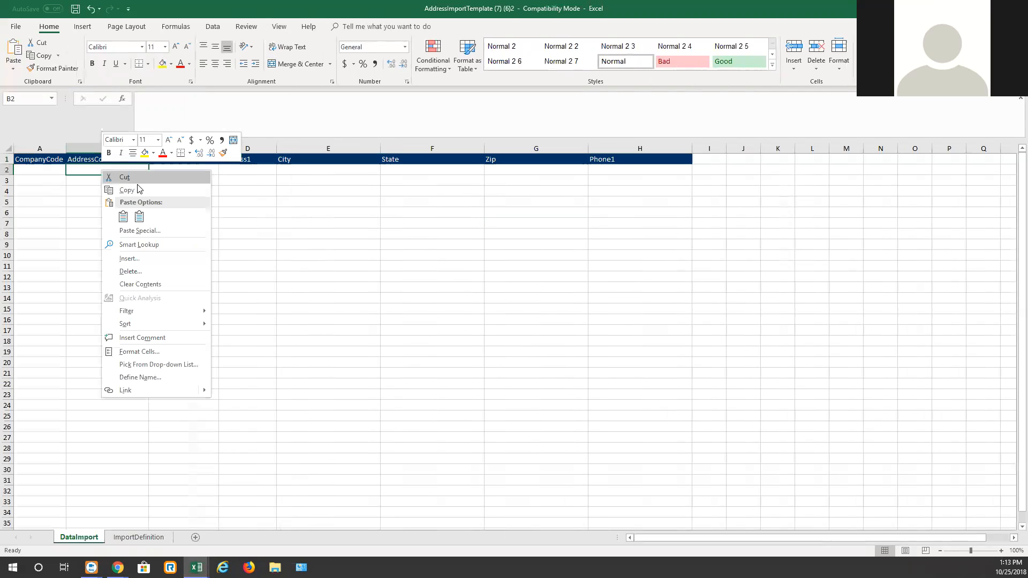
left_click(139, 217)
left_click(342, 246)
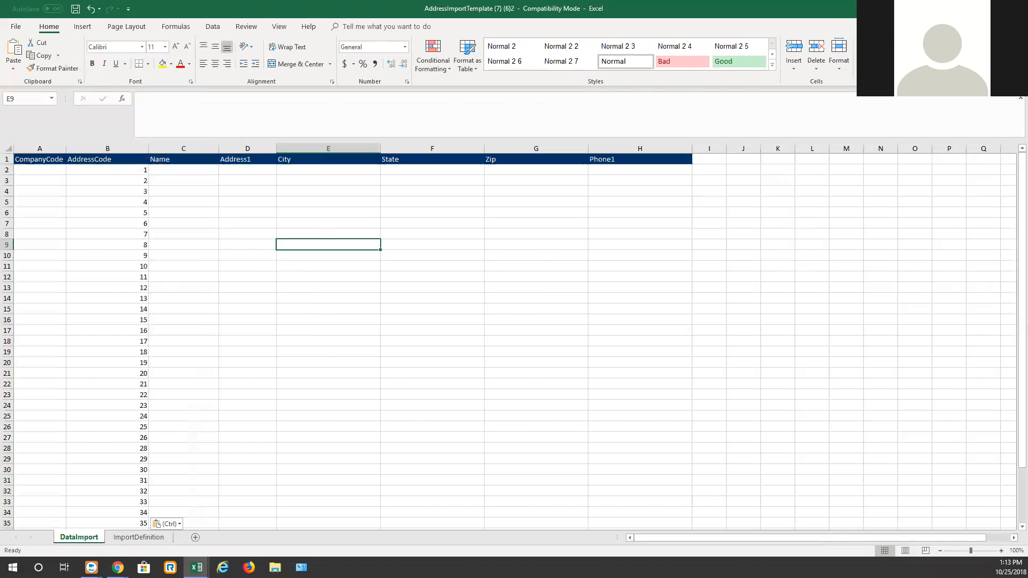
Step: Copy the Customer Name formulas for rows 2–41 and paste them as values into the Name column
key("alt+Tab")
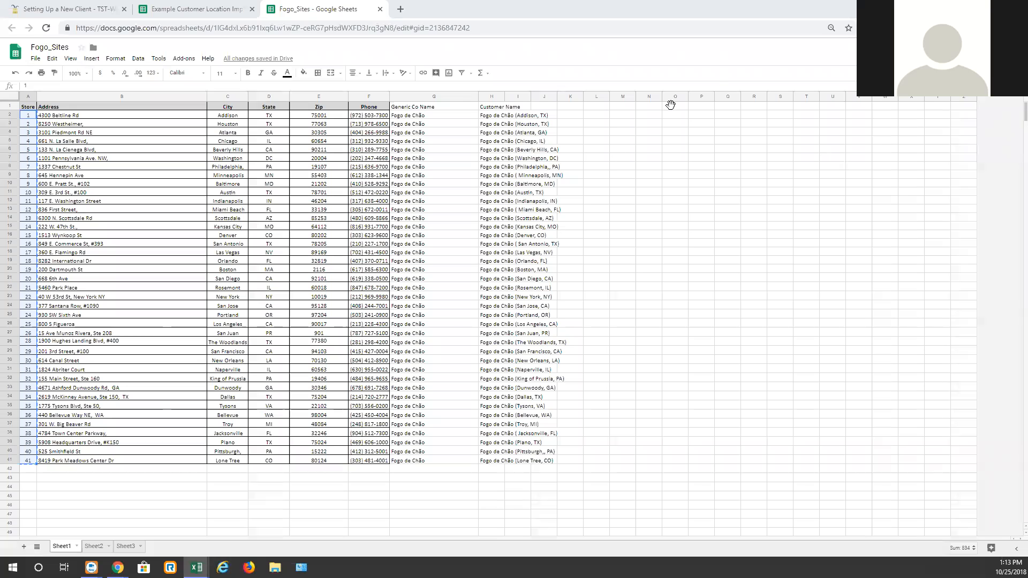
left_click(491, 117)
left_click(558, 140)
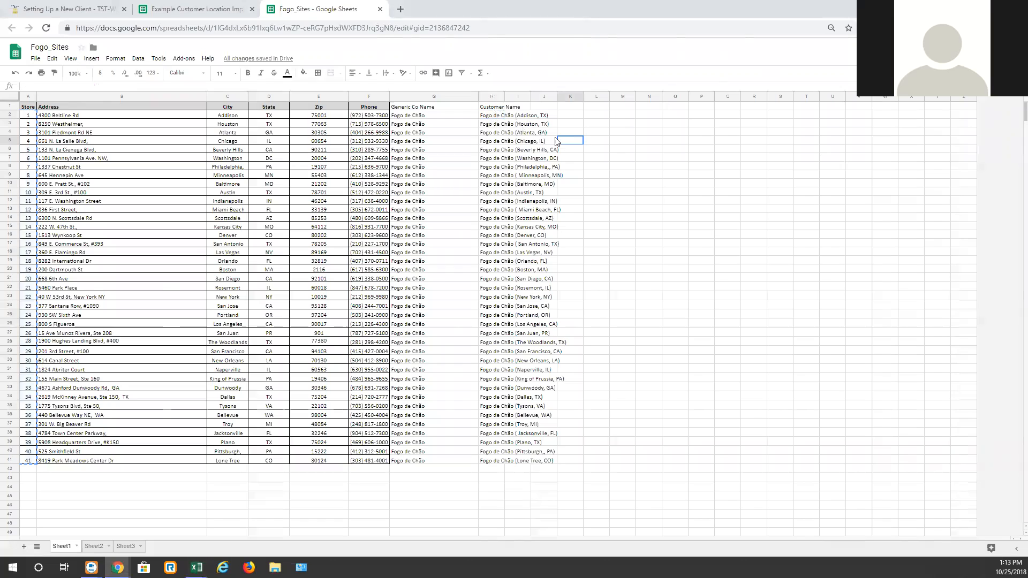
left_click_drag(486, 119, 490, 462)
key("ctrl+c")
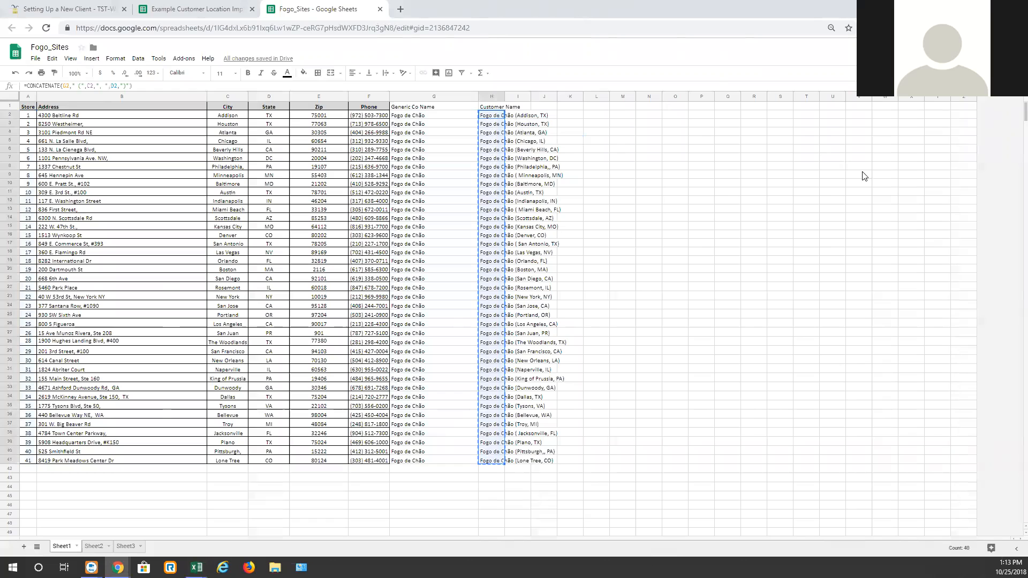
key("alt+Tab")
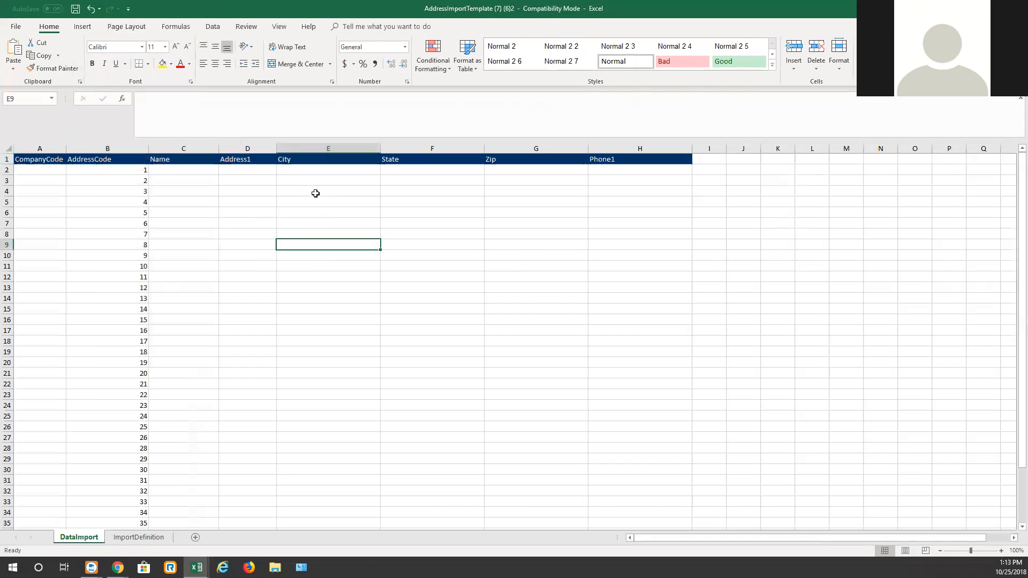
left_click(184, 169)
right_click(184, 169)
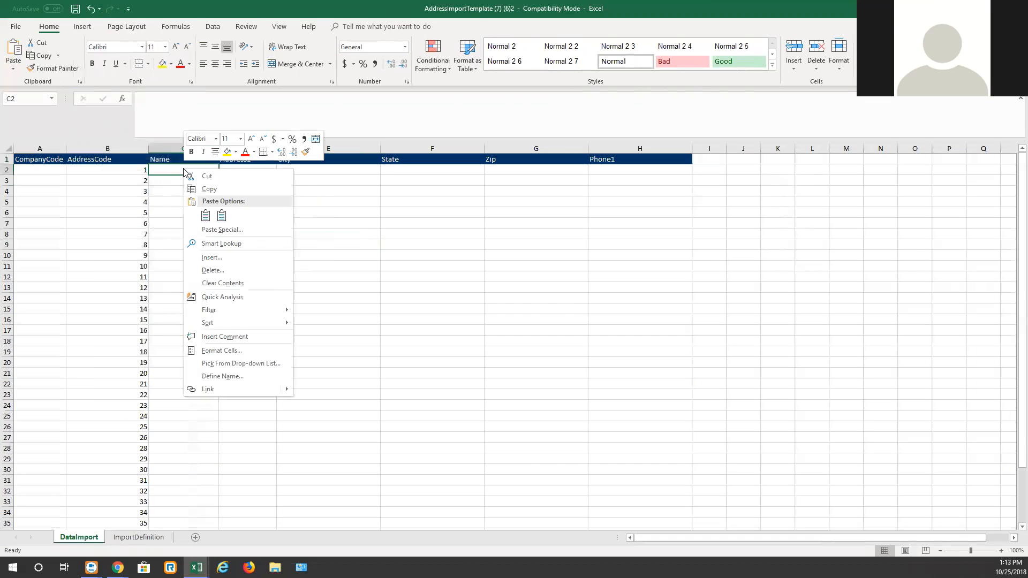
left_click(222, 215)
left_click(551, 321)
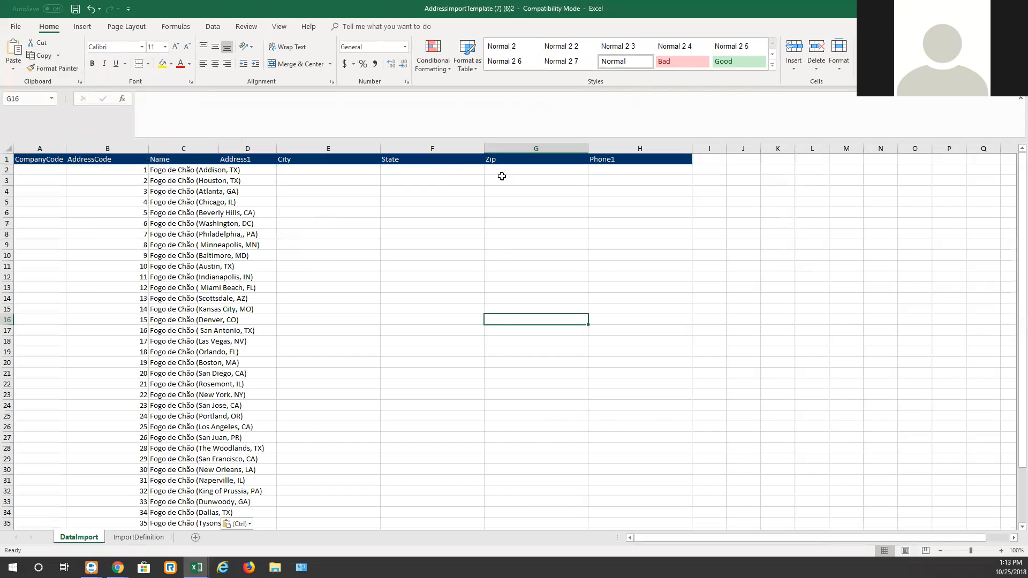
Step: Copy the Address through Phone columns from Fogo_Sites and paste them as values into Address1 through Phone1
key("alt+Tab")
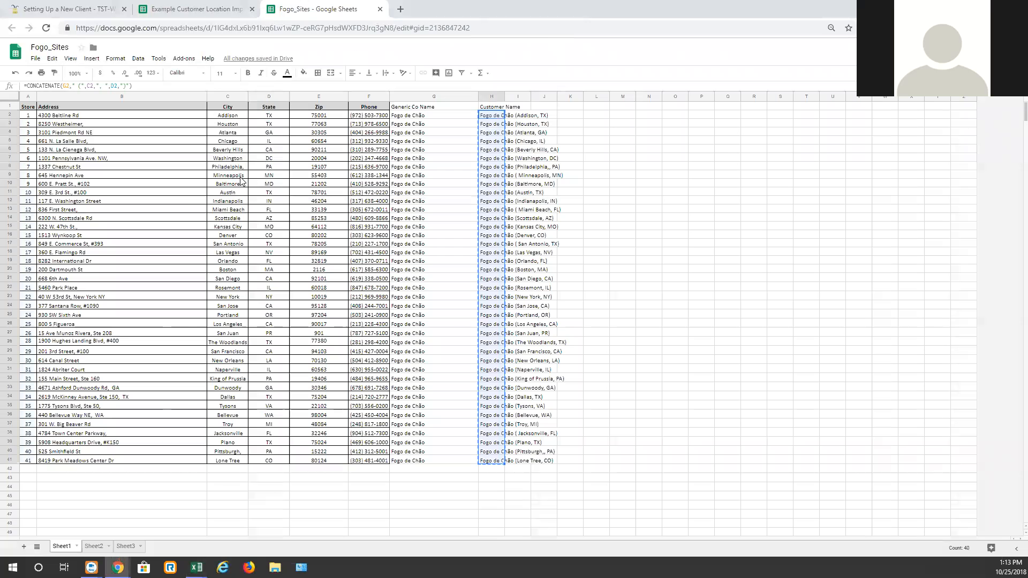
key("ctrl+c")
left_click(159, 132)
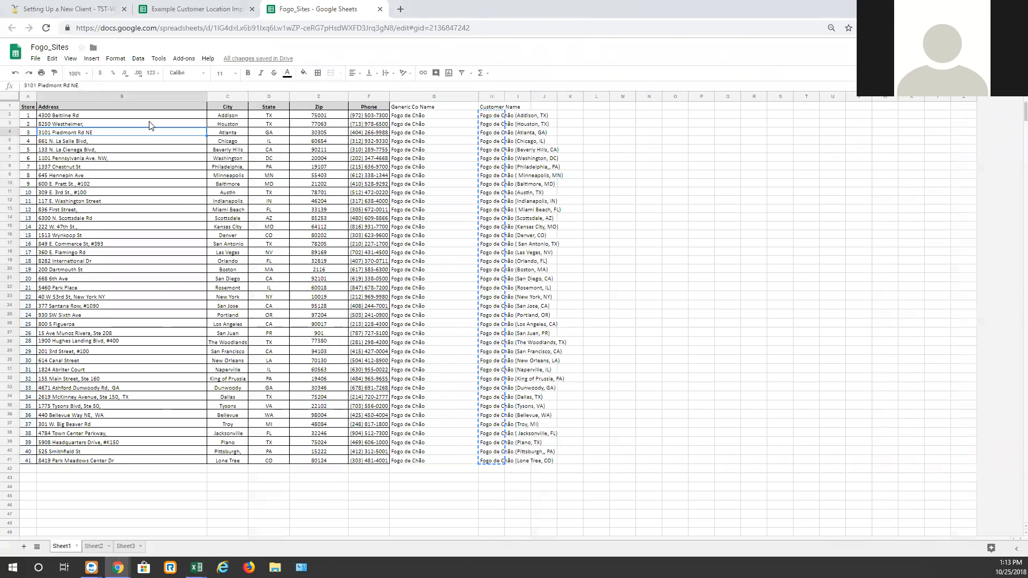
left_click_drag(151, 117, 363, 459)
key("ctrl+c")
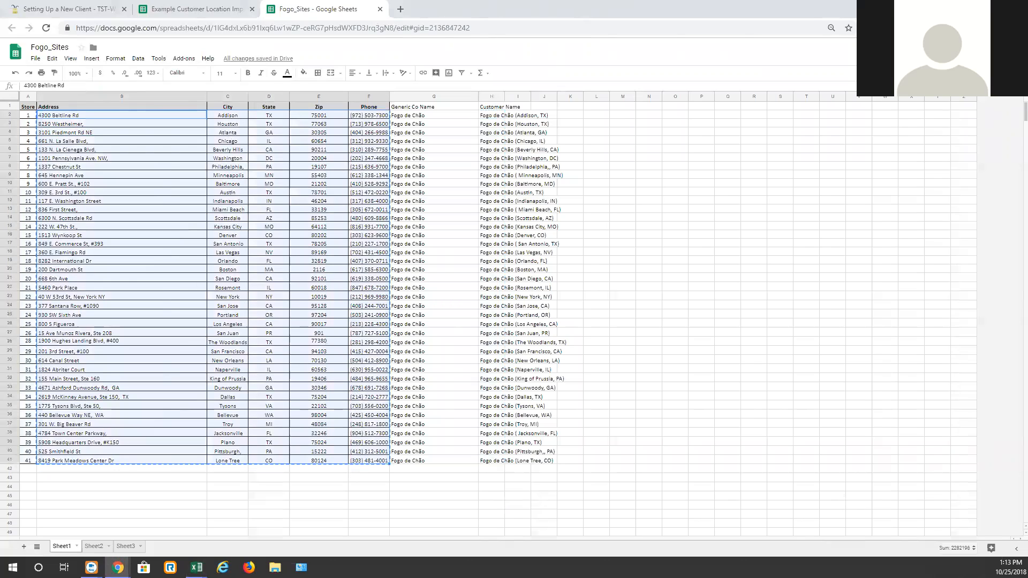
key("alt+Tab")
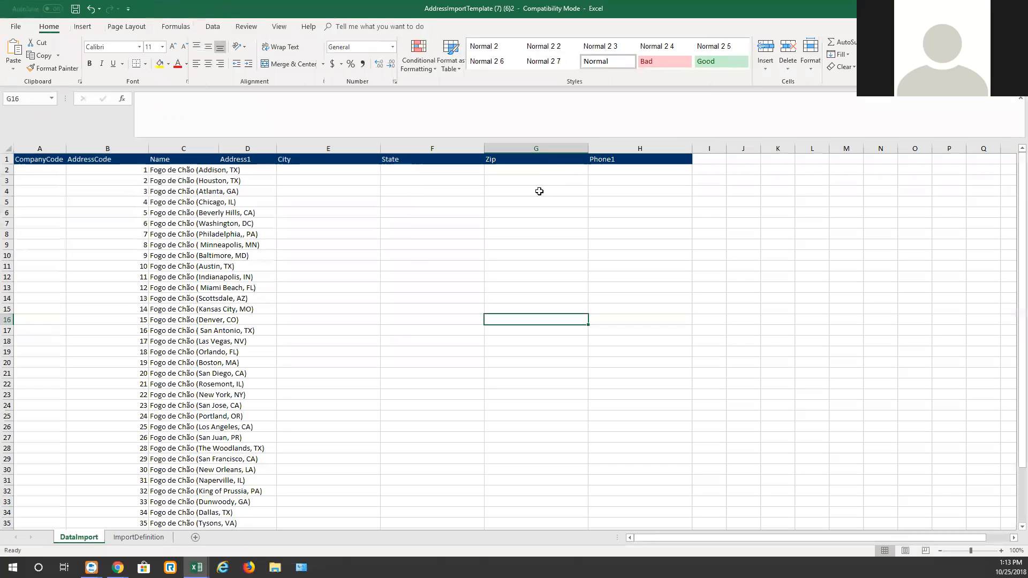
left_click(238, 170)
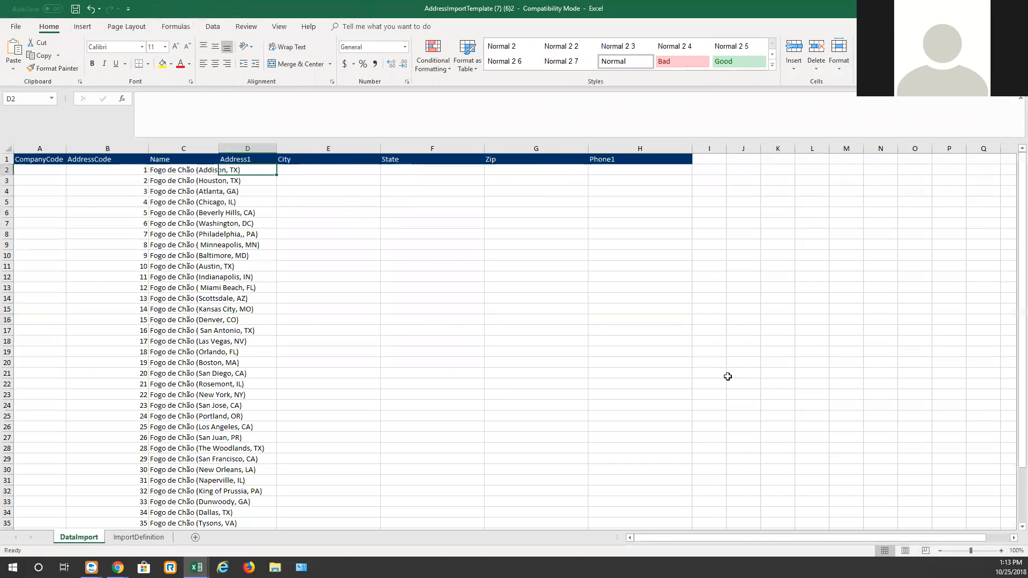
key("ctrl+v")
key("ctrl+z")
right_click(253, 167)
left_click(290, 214)
left_click(891, 370)
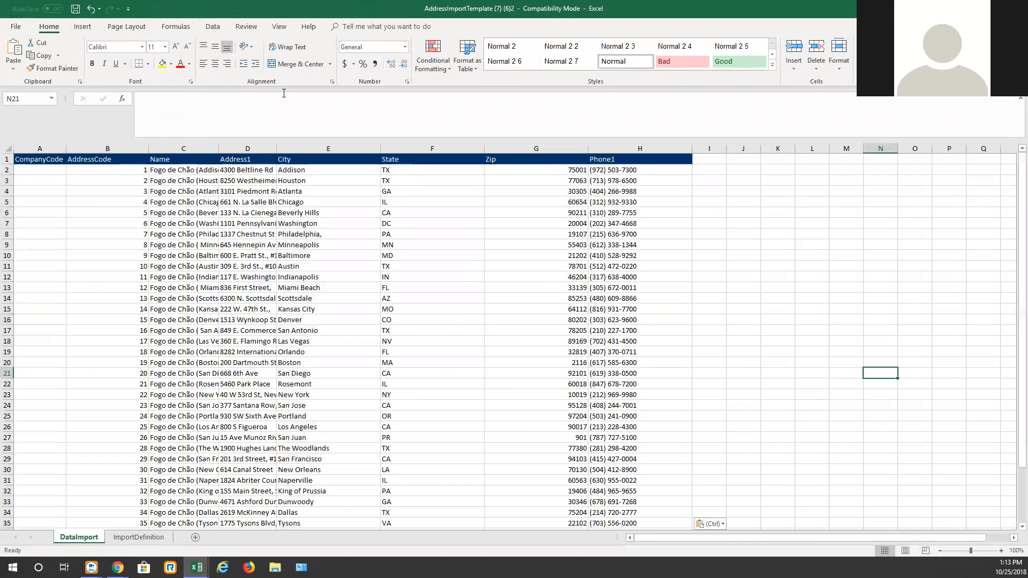
Step: Enter Fogo as the CompanyCode in A2 and fill it down to row 41
mouse_move(117, 567)
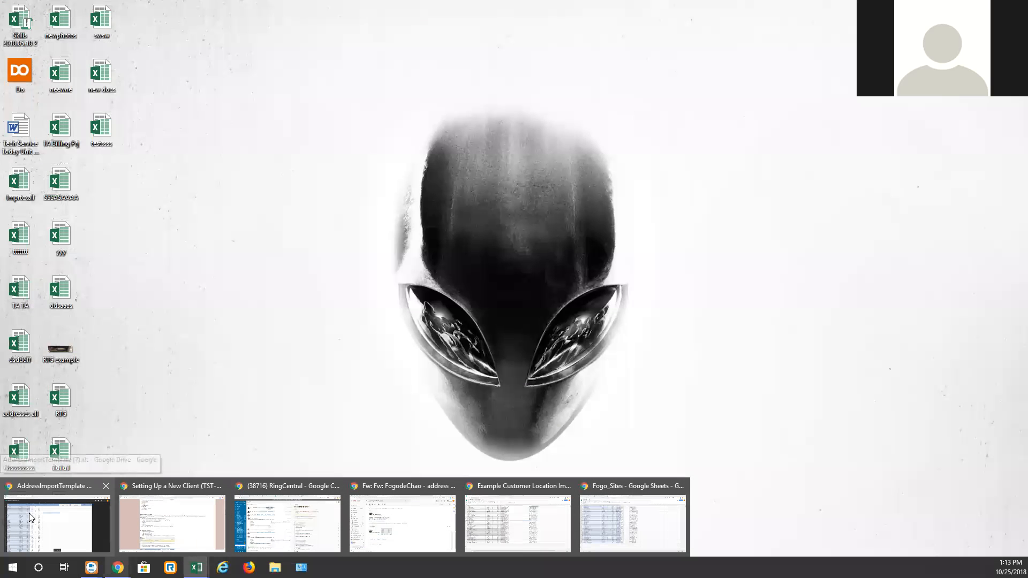
left_click(30, 513)
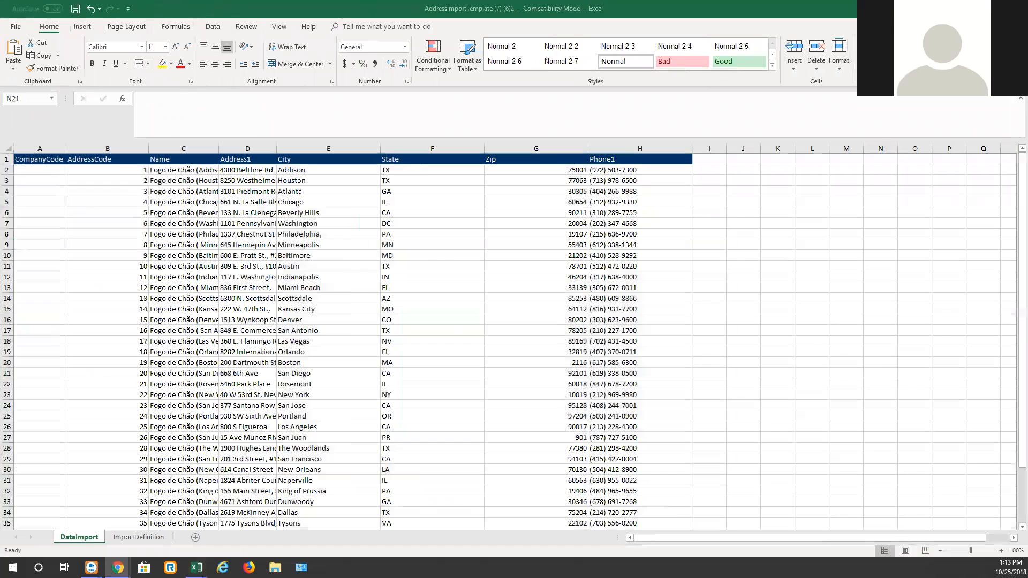
left_click(42, 174)
left_click(44, 172)
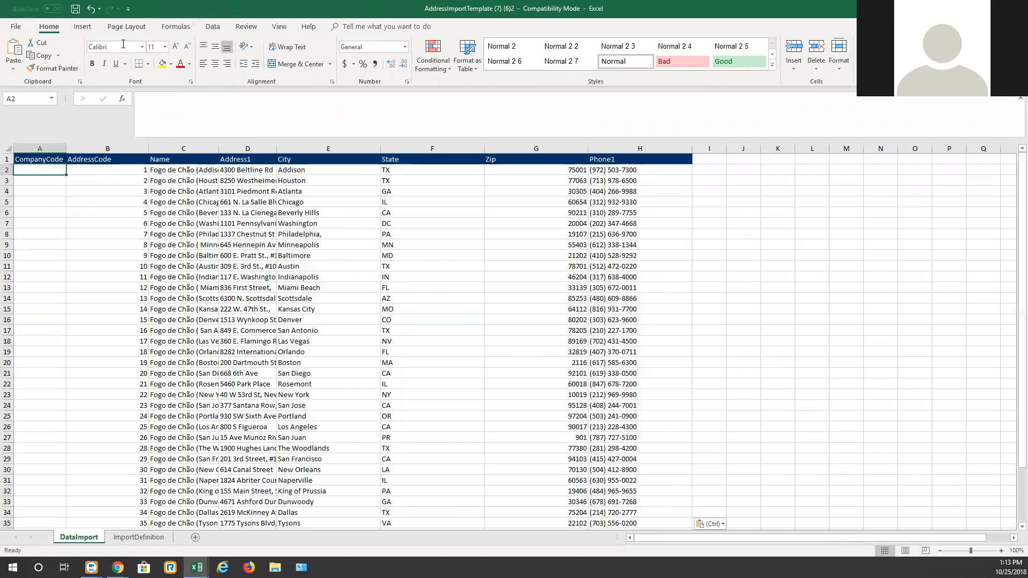
type("Fogf")
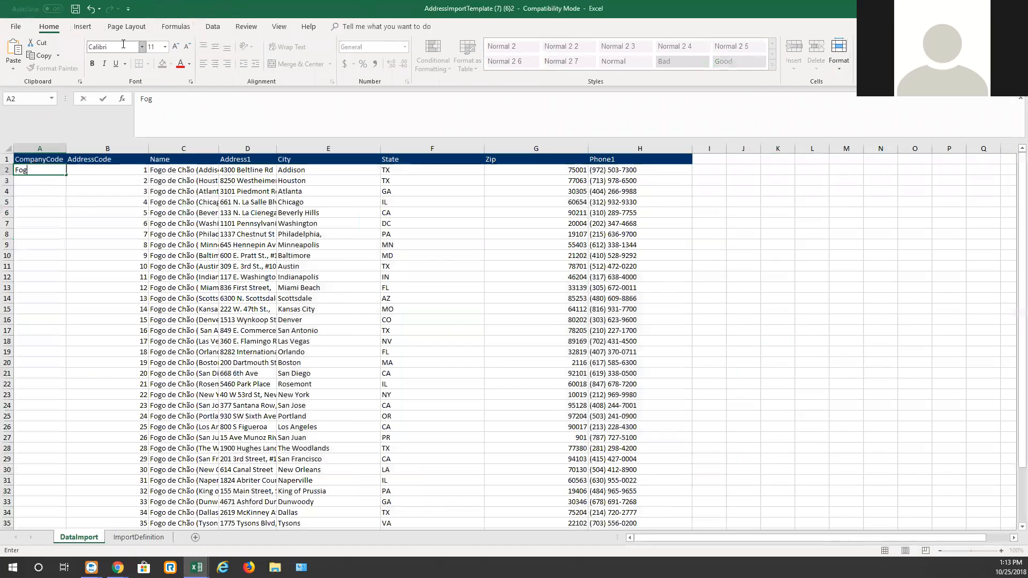
left_click_drag(168, 220, 157, 215)
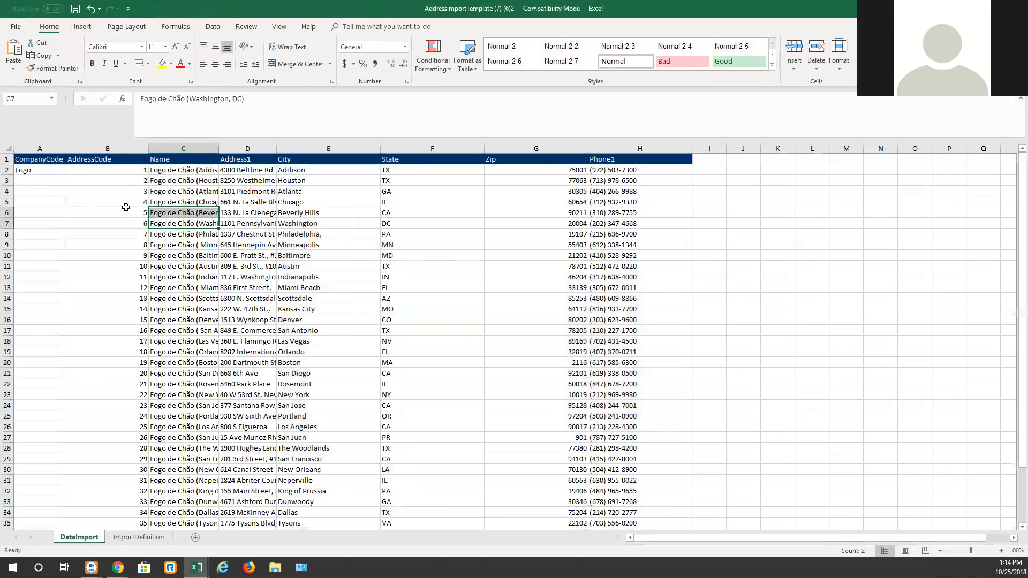
left_click(50, 167)
left_click_drag(65, 176, 84, 505)
left_click(651, 311)
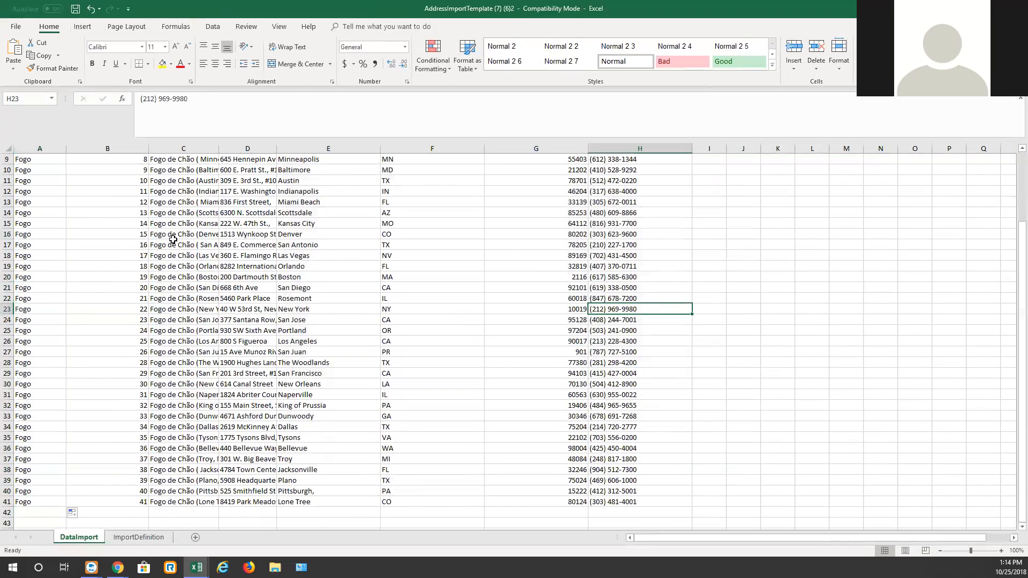
Step: Scroll through the filled import sheet to check the rows and name cells
scroll(242, 288, "up", 3)
scroll(450, 374, "down", 5)
scroll(450, 374, "down", 5)
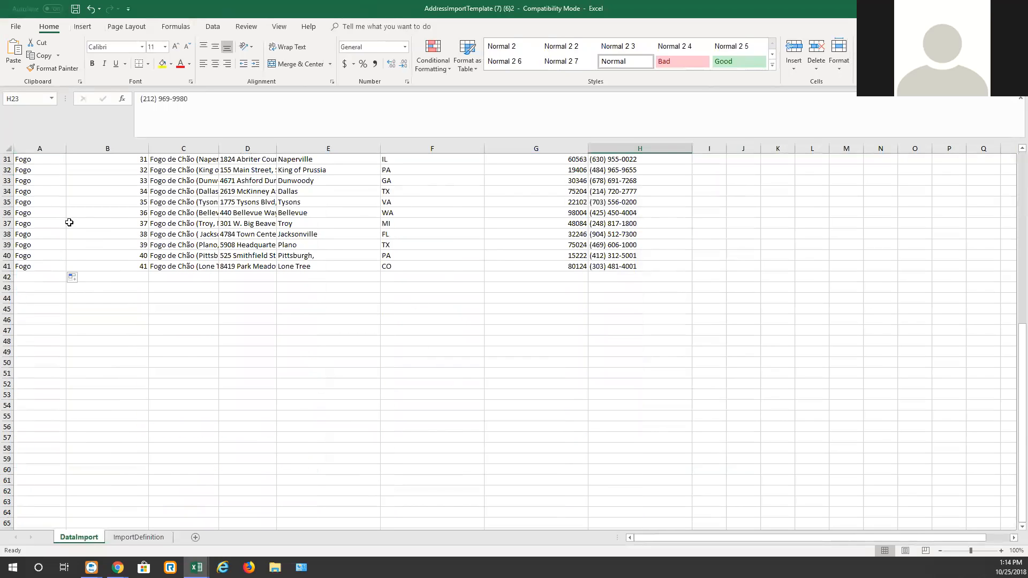
scroll(485, 278, "up", 10)
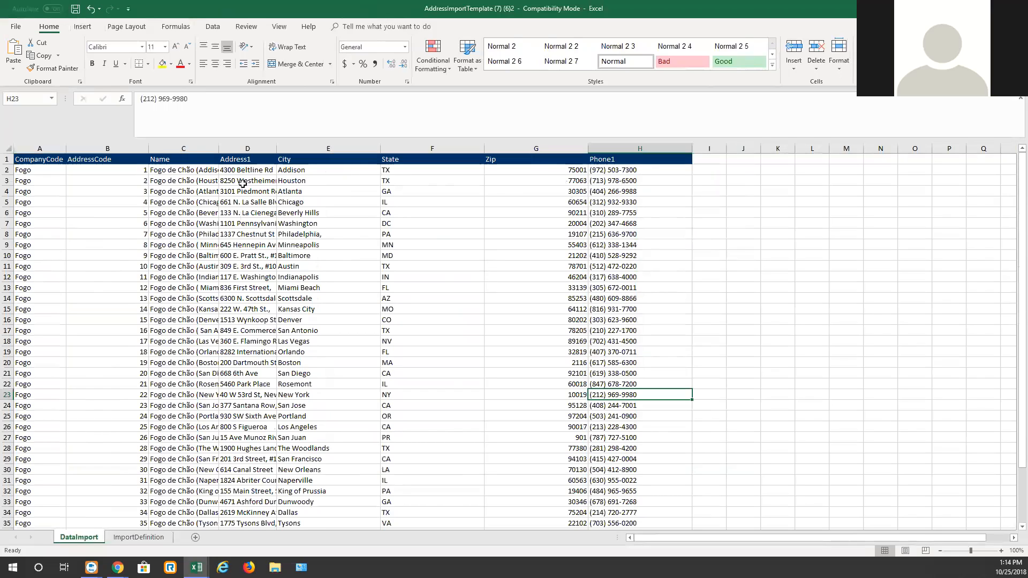
left_click(204, 178)
left_click(193, 246)
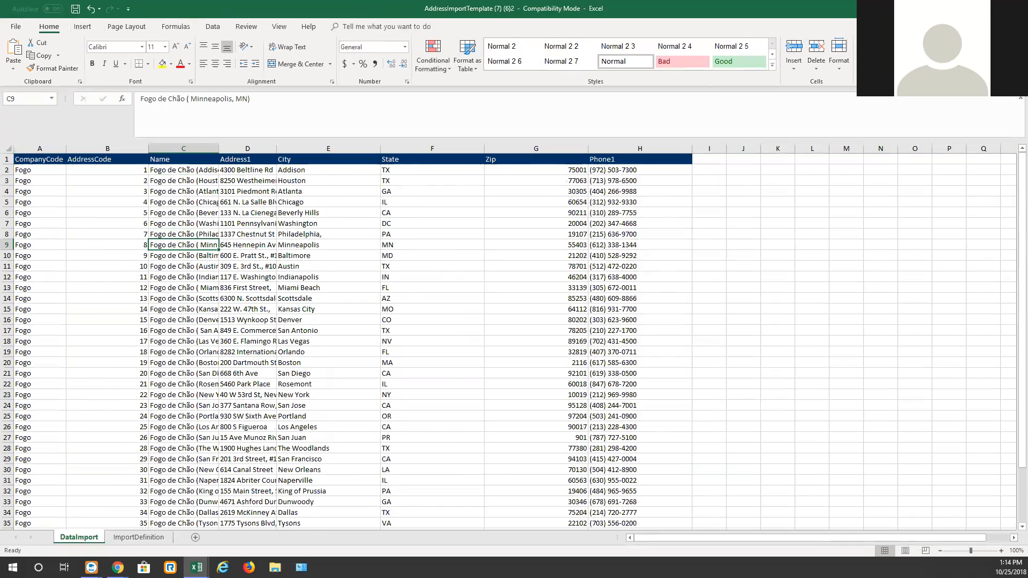
Step: Save the workbook to the Desktop as Fogo Import in Excel Workbook format, continuing as a macro-free workbook
left_click(18, 27)
left_click(35, 133)
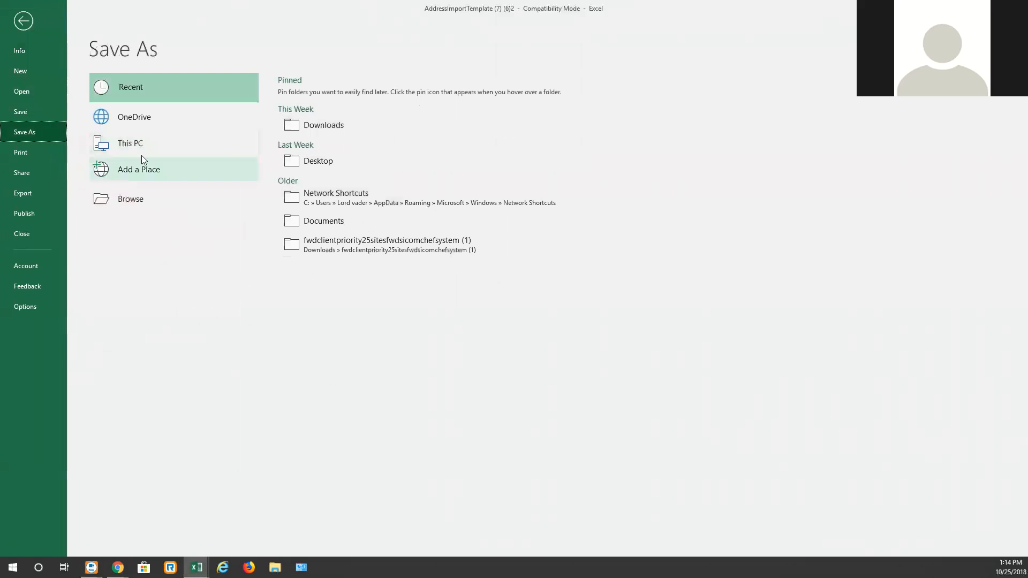
left_click(316, 164)
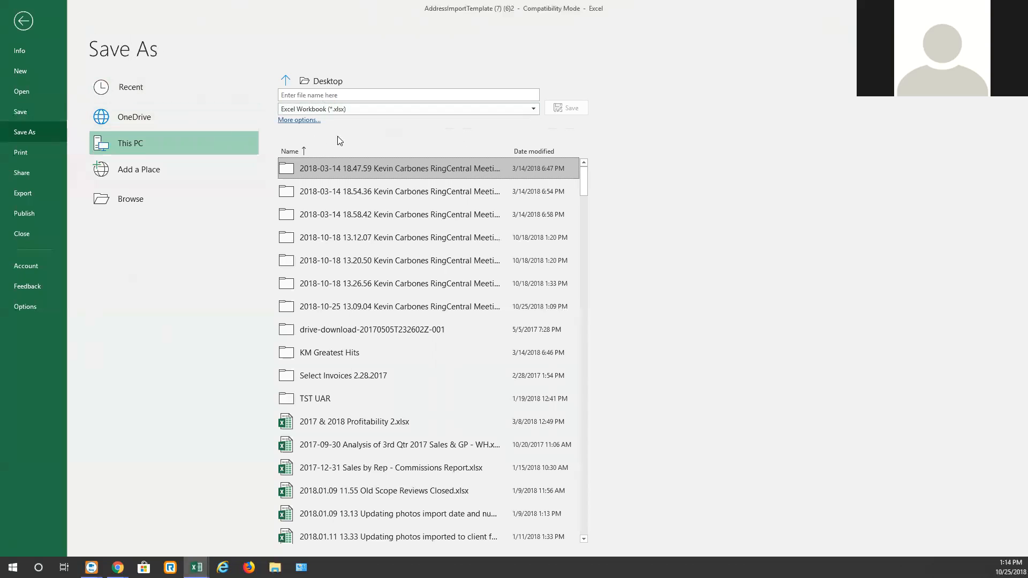
left_click(362, 94)
type("Fogo Import")
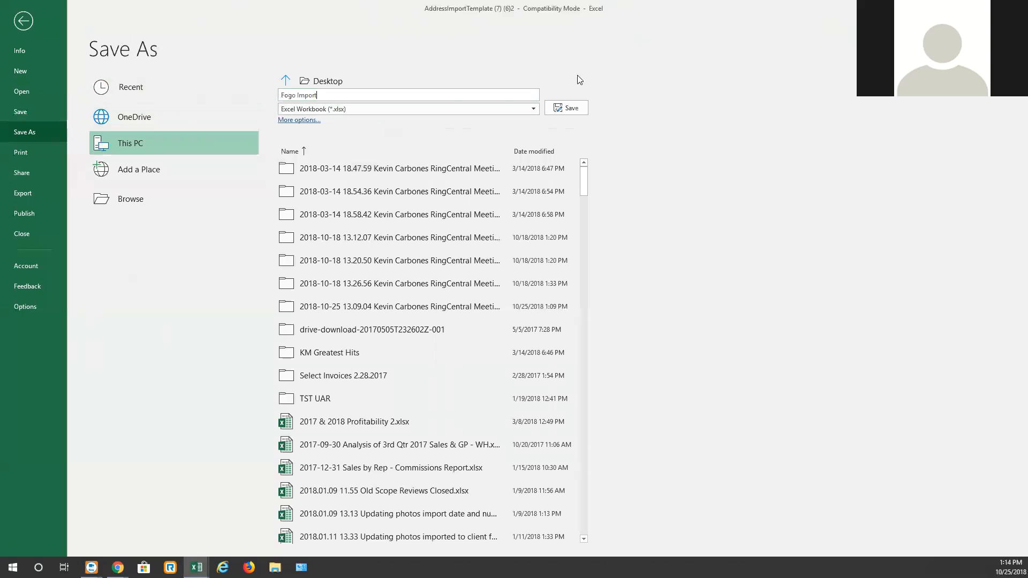
left_click(566, 108)
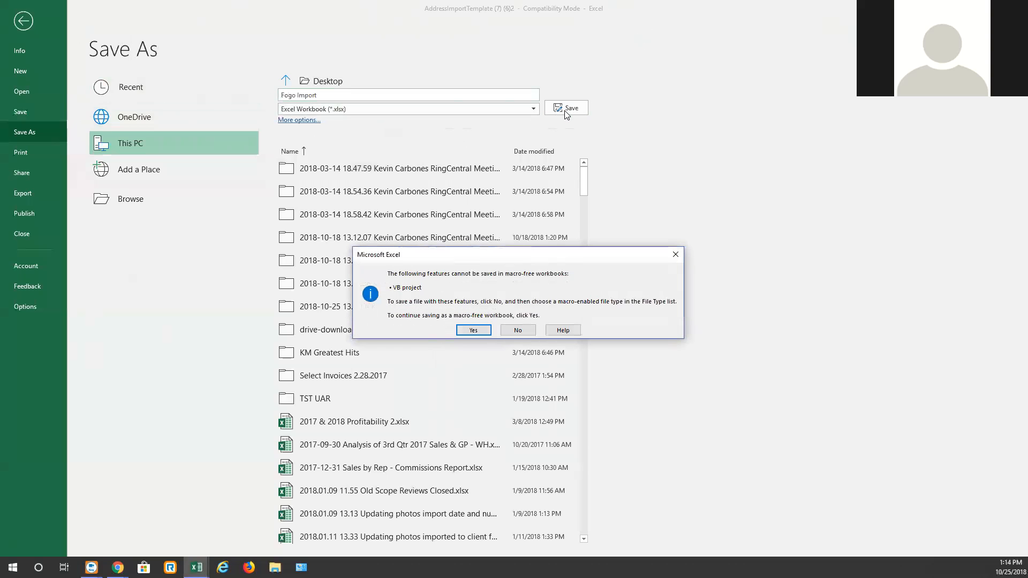
left_click(469, 329)
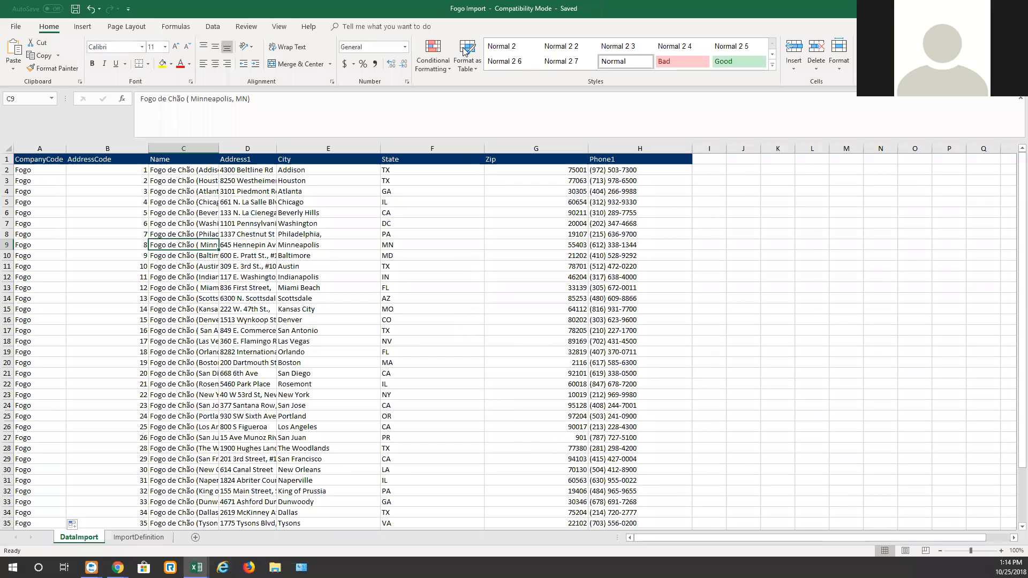
Step: Open the FieldPoint site in a new browser tab and sign in with the account password
key("alt+Tab")
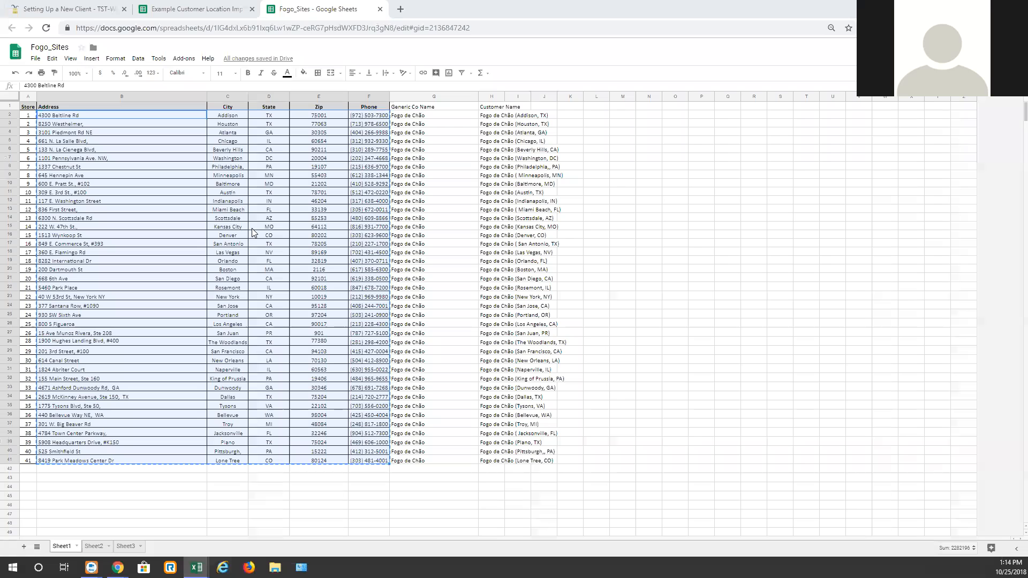
left_click(399, 10)
type("fptst.fieldpointonline.com")
key("Return")
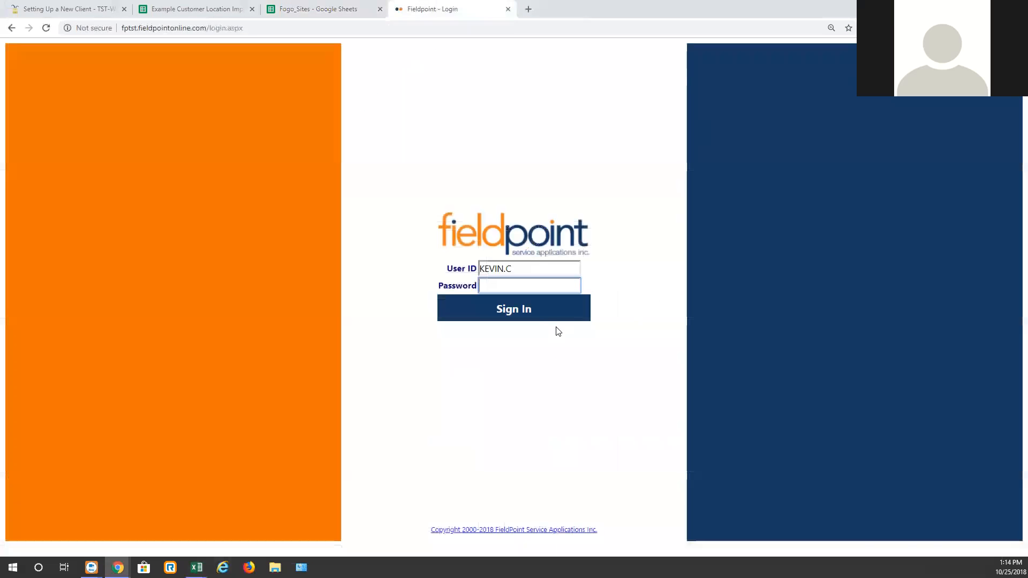
type("*")
key("Return")
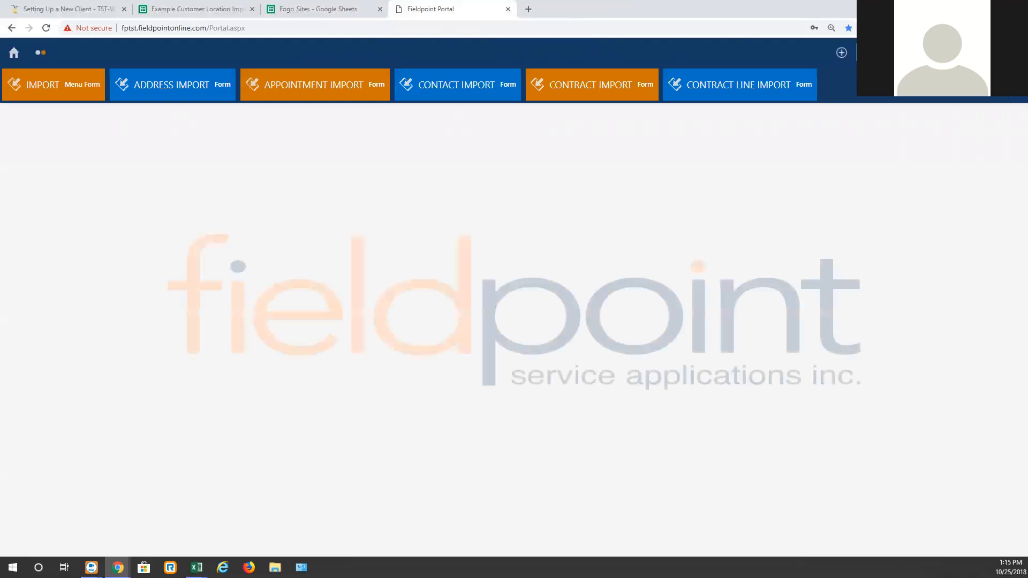
Step: Open the Address Import form and choose the Fogo Import.xlsx file from the Desktop as the file to upload
left_click(119, 89)
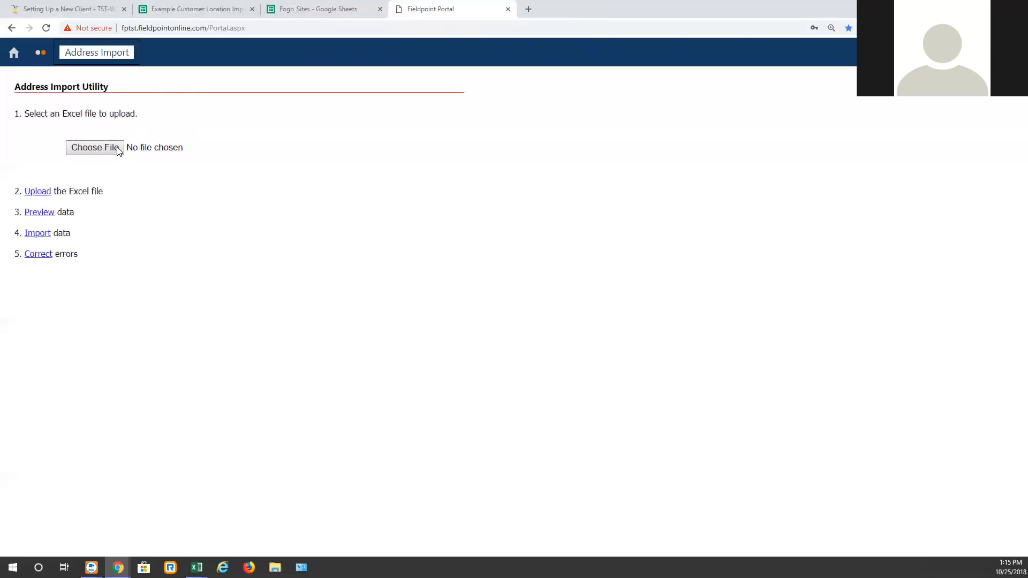
left_click(116, 149)
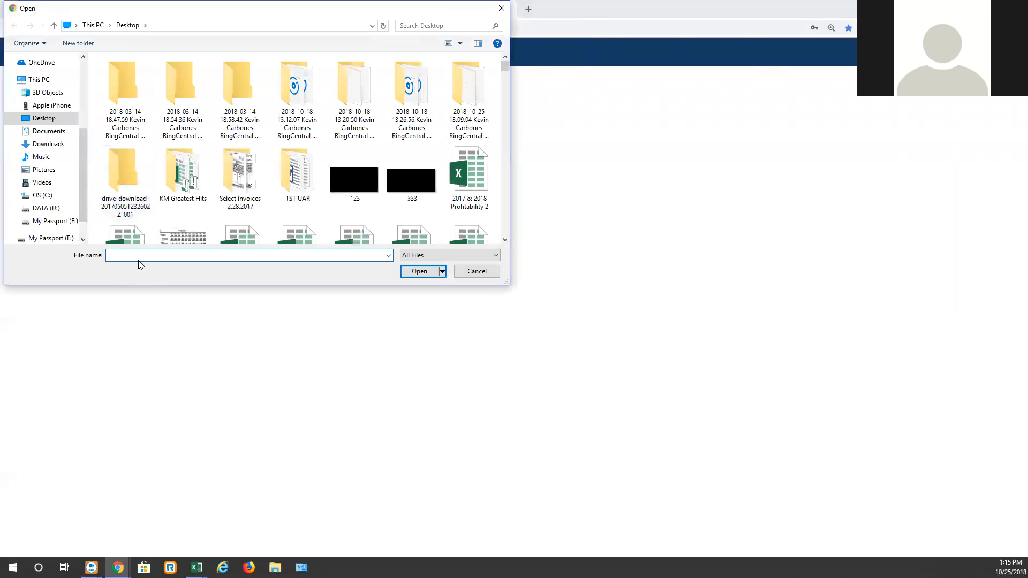
type("fogo")
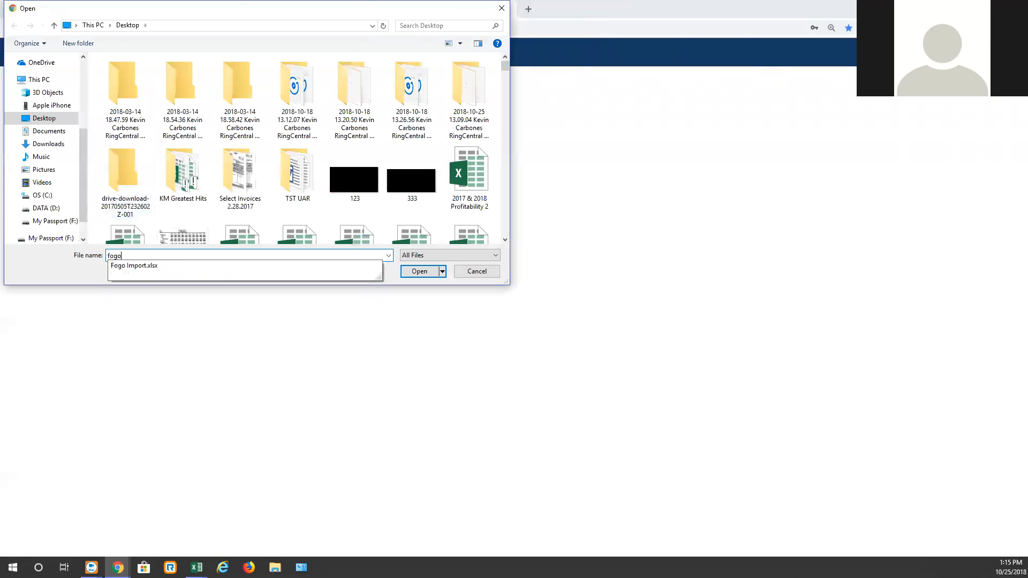
key("Down")
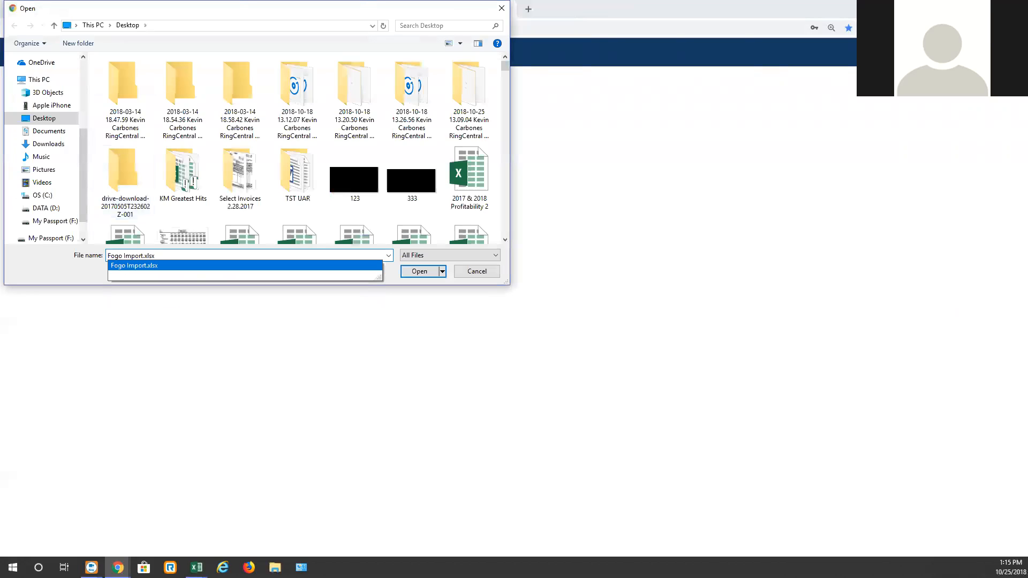
key("Return")
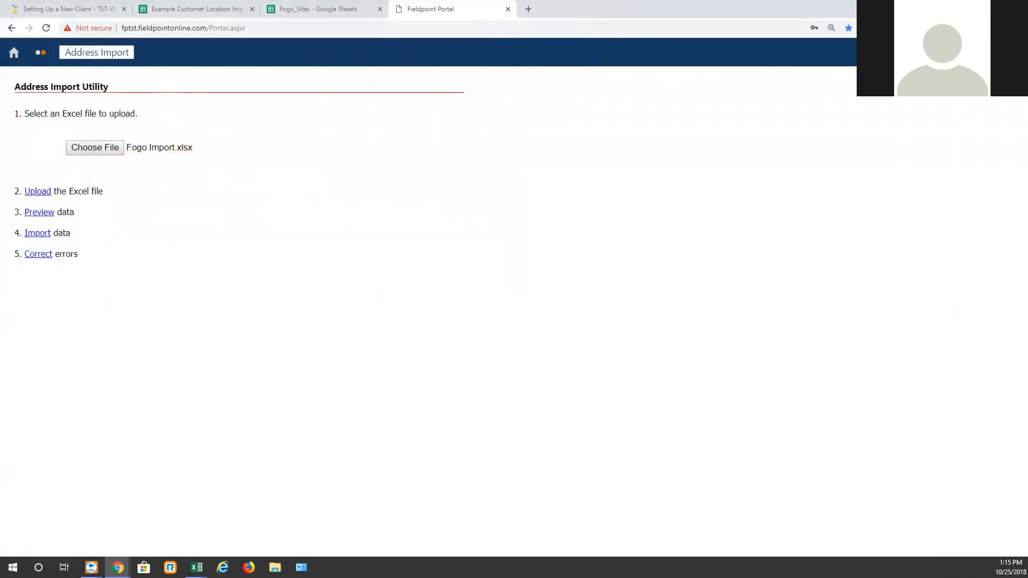
Step: Return to the Setting Up a New Client wiki page and review its contents list
left_click(38, 11)
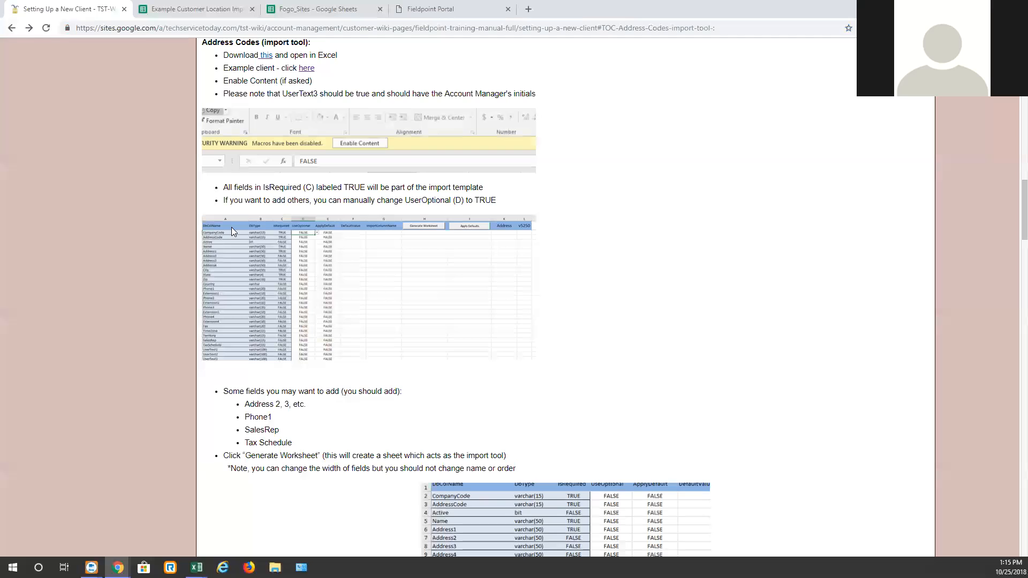
scroll(252, 267, "up", 6)
scroll(252, 267, "up", 10)
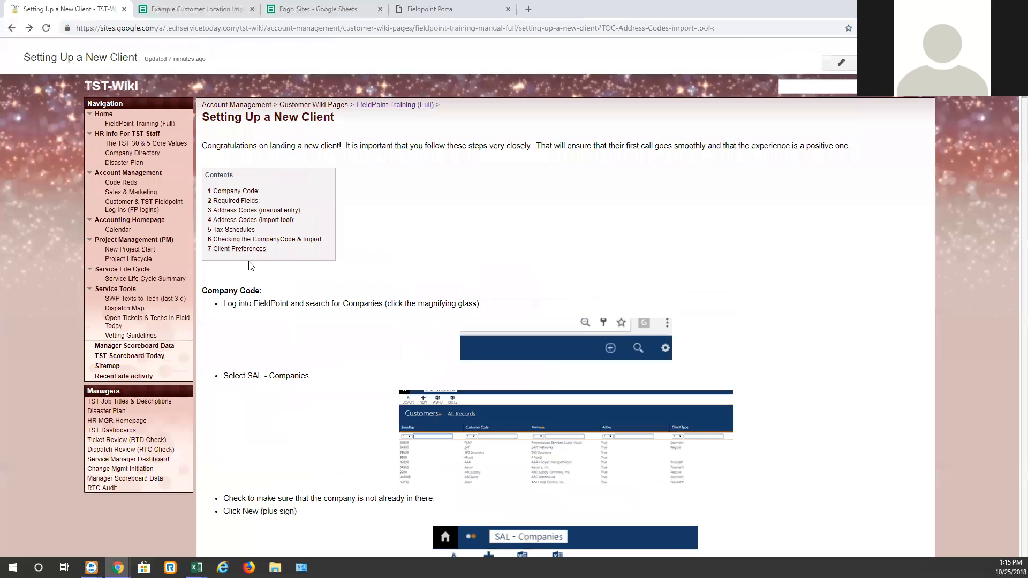